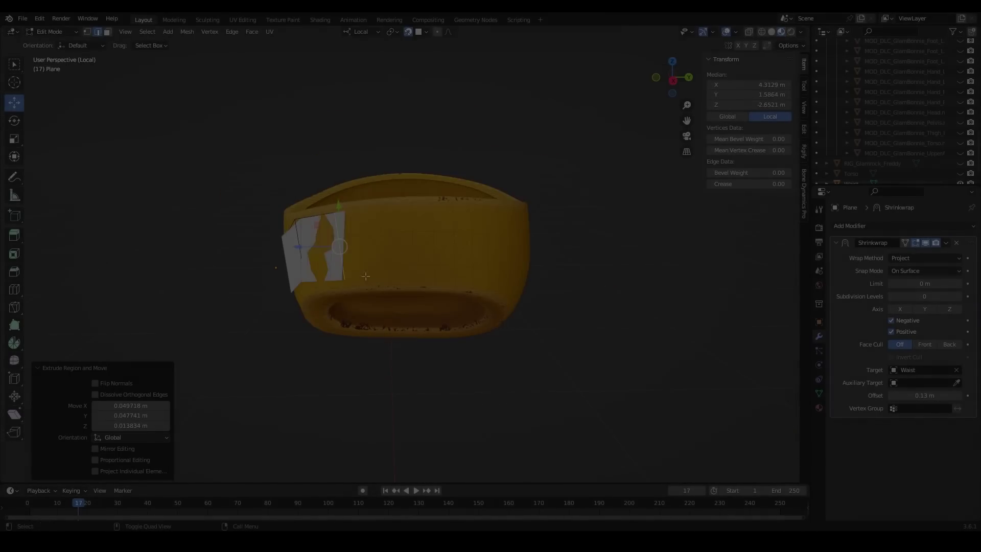
# - Extrude the waist patch edges and reposition vertices so the strip wraps around the hips
pyautogui.press('e')
pyautogui.moveTo(383, 270); pyautogui.dragTo(365, 282, button='middle')
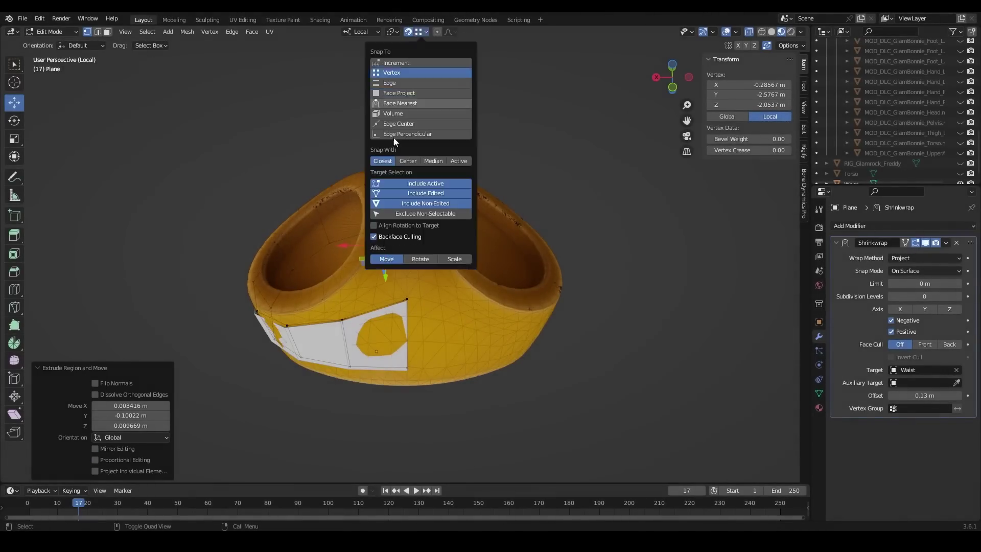
pyautogui.press('g')
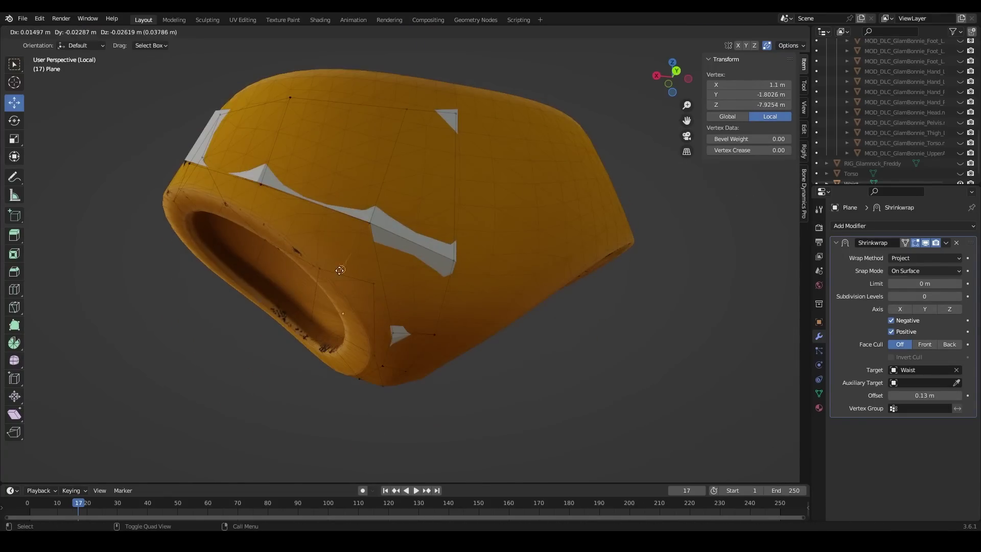
pyautogui.click(340, 270)
pyautogui.moveTo(340, 270)
pyautogui.mouseDown(button='middle')
pyautogui.moveTo(414, 264)
pyautogui.moveTo(440, 274)
pyautogui.moveTo(438, 256)
pyautogui.moveTo(373, 229)
pyautogui.moveTo(481, 222)
pyautogui.mouseUp(button='middle')
pyautogui.click(414, 264)
pyautogui.press('e')
pyautogui.click(389, 225)
pyautogui.press('2')
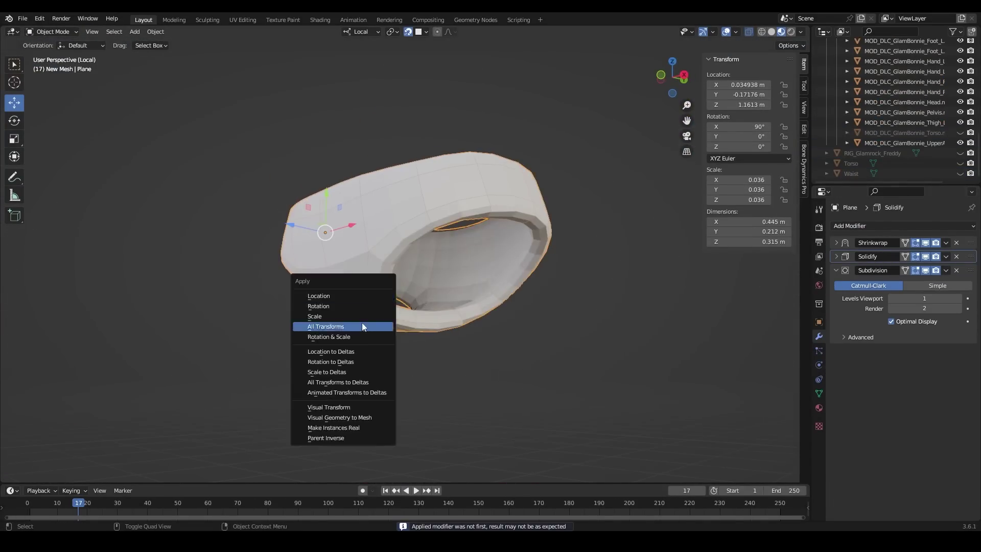
# - Apply all transforms to the waist band with Ctrl+A
pyautogui.click(364, 327)
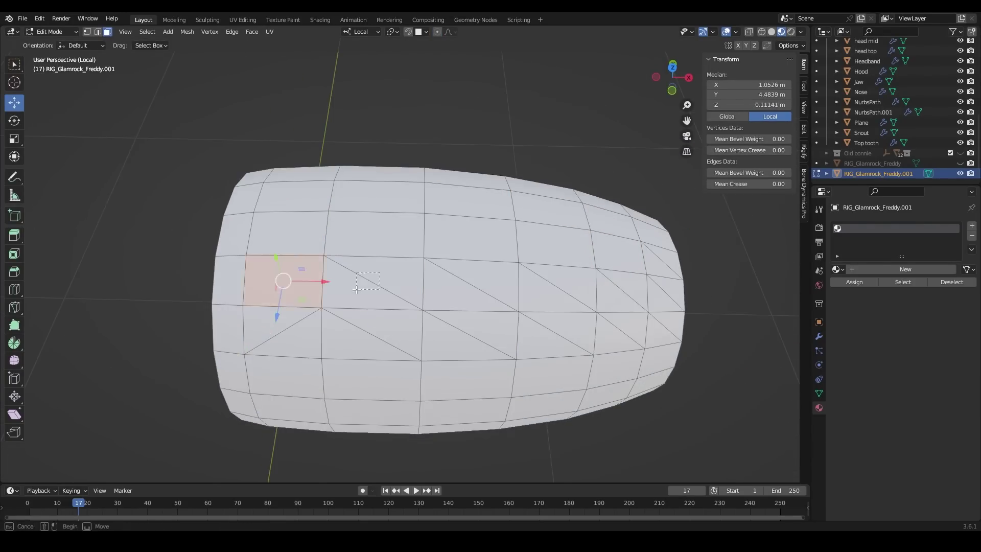
# - Leave local view and select the arm parts and forearm shell faces for separating
pyautogui.press('Tab')
pyautogui.press('KP_Divide')
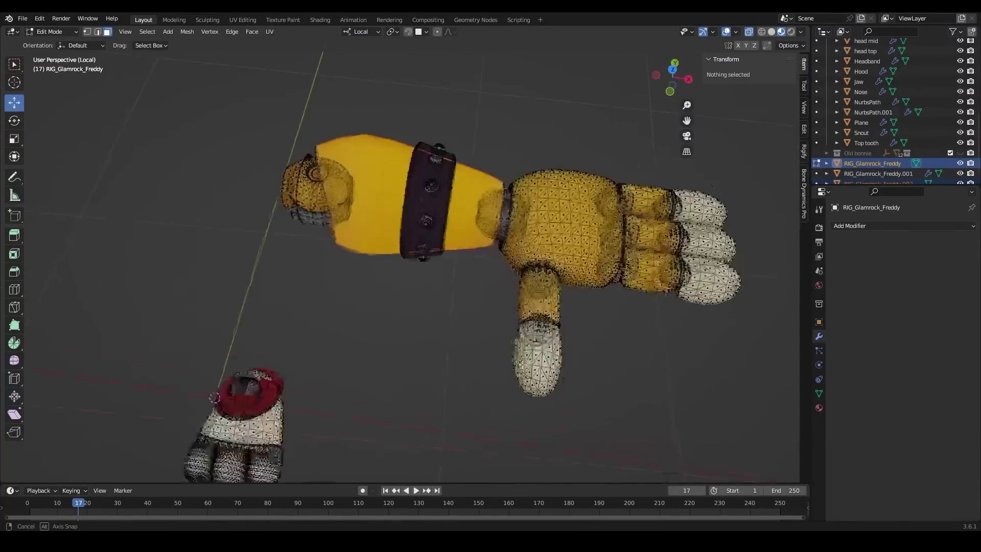
pyautogui.moveTo(252, 81); pyautogui.dragTo(483, 296)
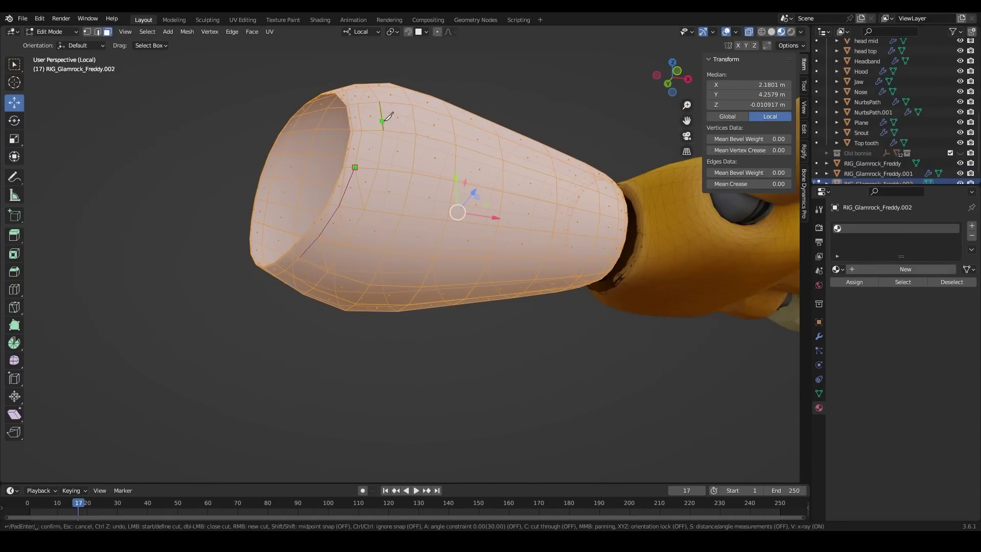
pyautogui.moveTo(388, 116); pyautogui.dragTo(347, 117, button='middle')
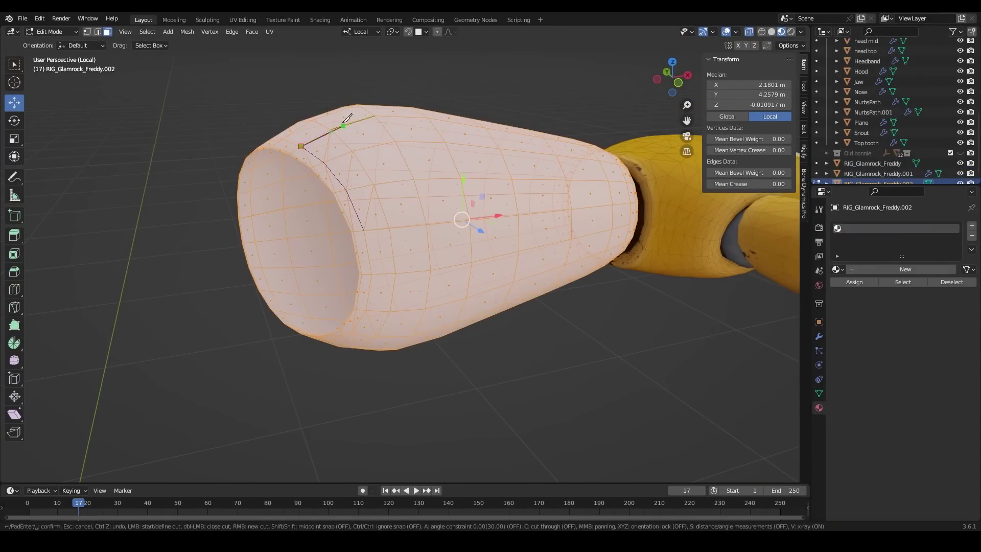
pyautogui.moveTo(415, 298)
pyautogui.mouseDown(button='middle')
pyautogui.moveTo(429, 281)
pyautogui.moveTo(388, 230)
pyautogui.moveTo(402, 218)
pyautogui.mouseUp(button='middle')
pyautogui.keyDown('alt'); pyautogui.click(429, 281); pyautogui.keyUp('alt')
pyautogui.keyDown('shift'); pyautogui.click(402, 218); pyautogui.keyUp('shift')
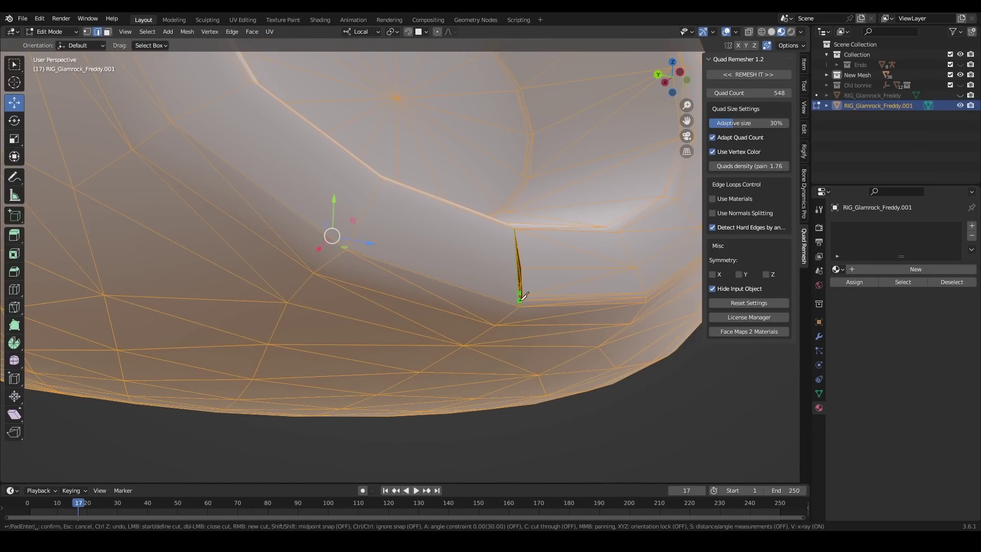
# - Zoom out to view the whole white retopologised character
pyautogui.scroll(-2, 410, 114)
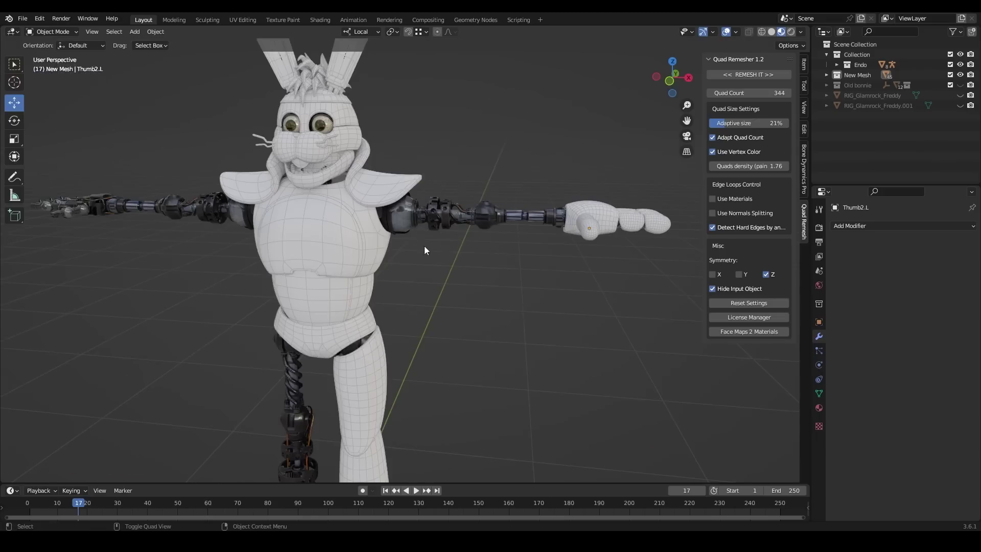
# - Duplicate the original character mesh and separate its arm into its own object
pyautogui.click(156, 31)
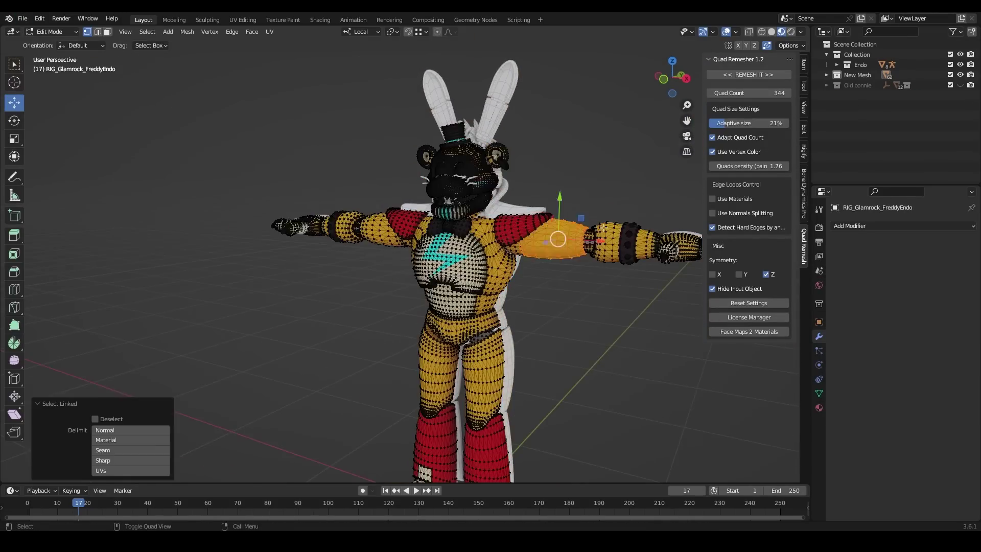
pyautogui.rightClick(540, 257)
pyautogui.click(566, 268)
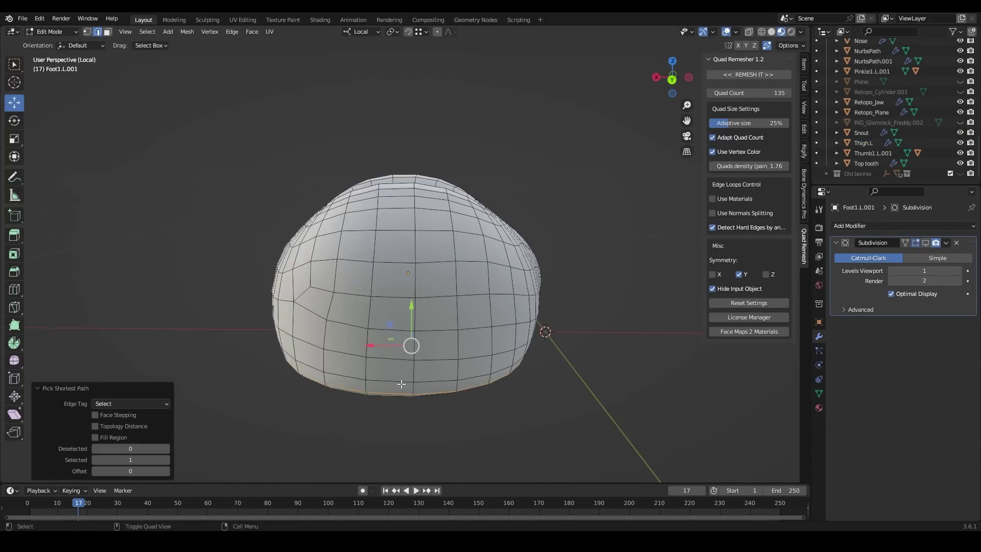
# - Select the shortest edge path around Foot1.L as a seam loop
pyautogui.moveTo(414, 341); pyautogui.dragTo(461, 338, button='middle')
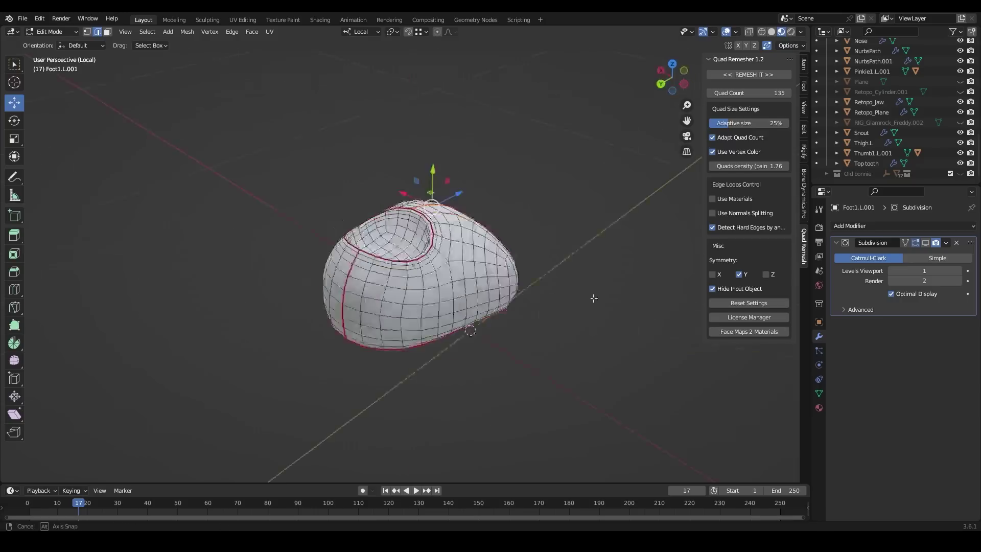
pyautogui.moveTo(509, 252)
pyautogui.mouseDown(button='middle')
pyautogui.moveTo(323, 307)
pyautogui.moveTo(335, 322)
pyautogui.mouseUp(button='middle')
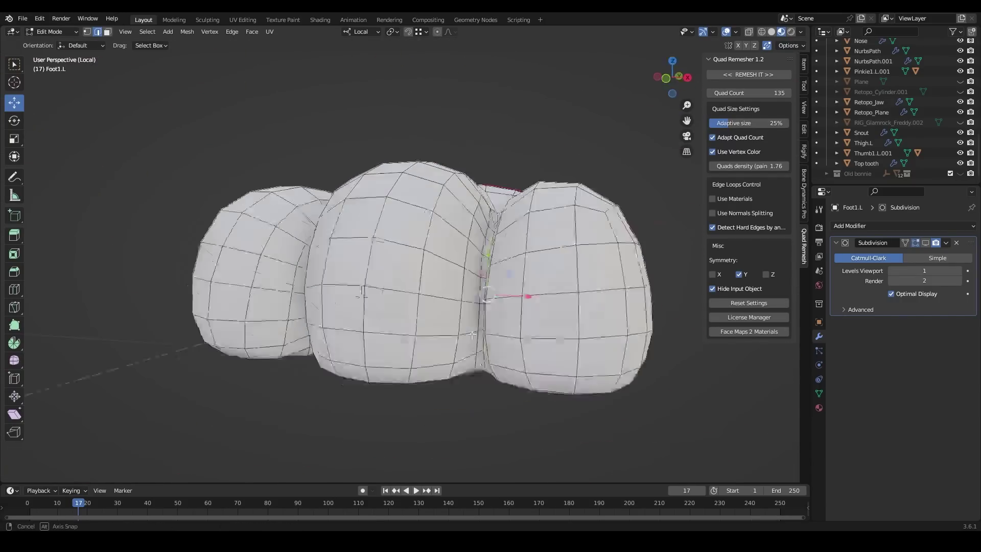
pyautogui.keyDown('ctrl'); pyautogui.click(310, 263); pyautogui.keyUp('ctrl')
pyautogui.moveTo(310, 264); pyautogui.dragTo(404, 281, button='middle')
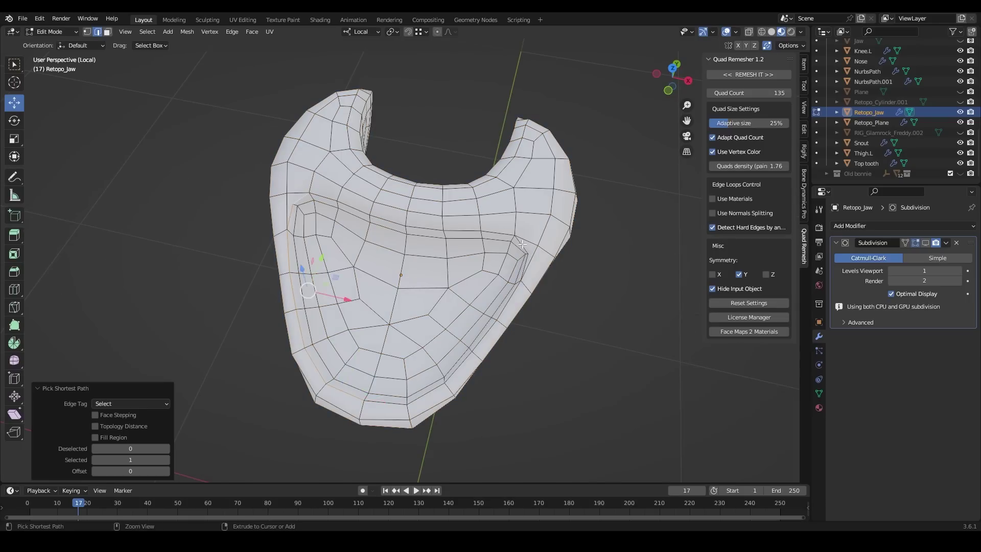
# - Mark a seam along the chosen ear edges
pyautogui.moveTo(522, 244); pyautogui.dragTo(407, 270, button='middle')
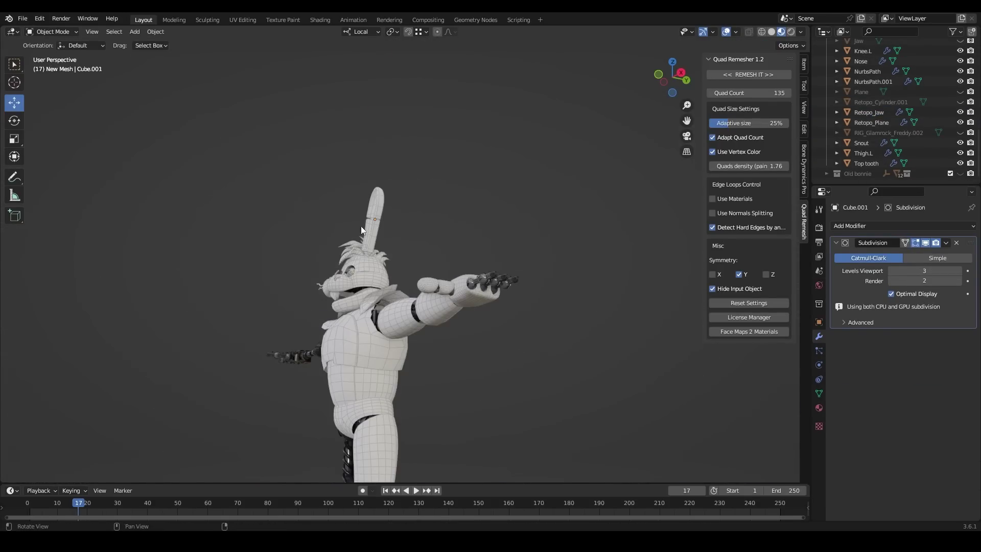
pyautogui.moveTo(465, 292); pyautogui.dragTo(280, 257, button='middle')
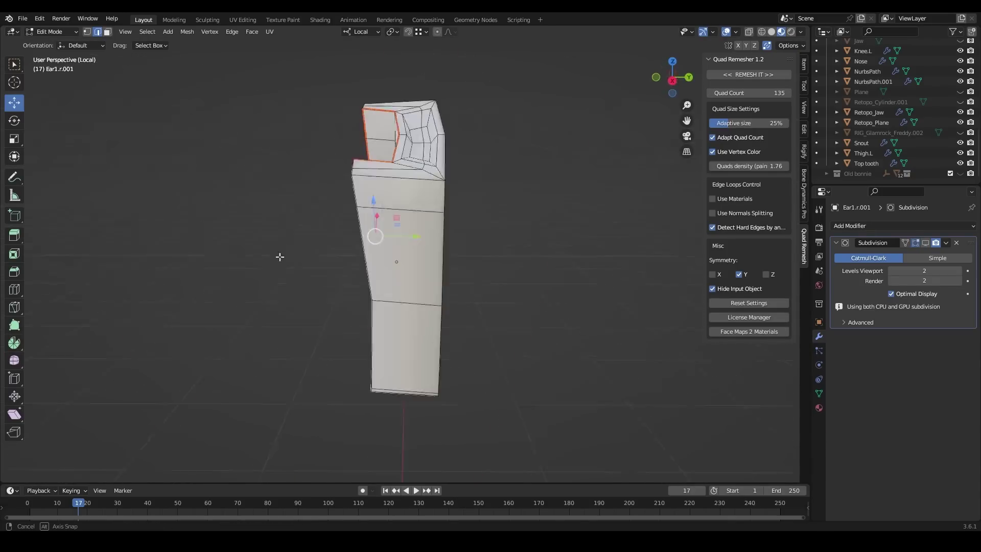
pyautogui.click(372, 309)
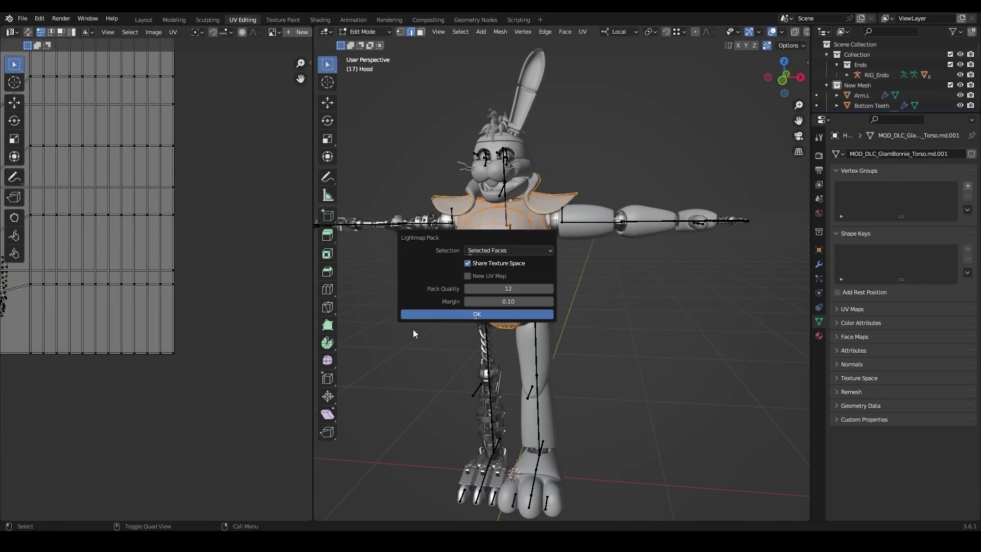
# - Pack and re-unwrap the torso UV islands
pyautogui.press('Return')
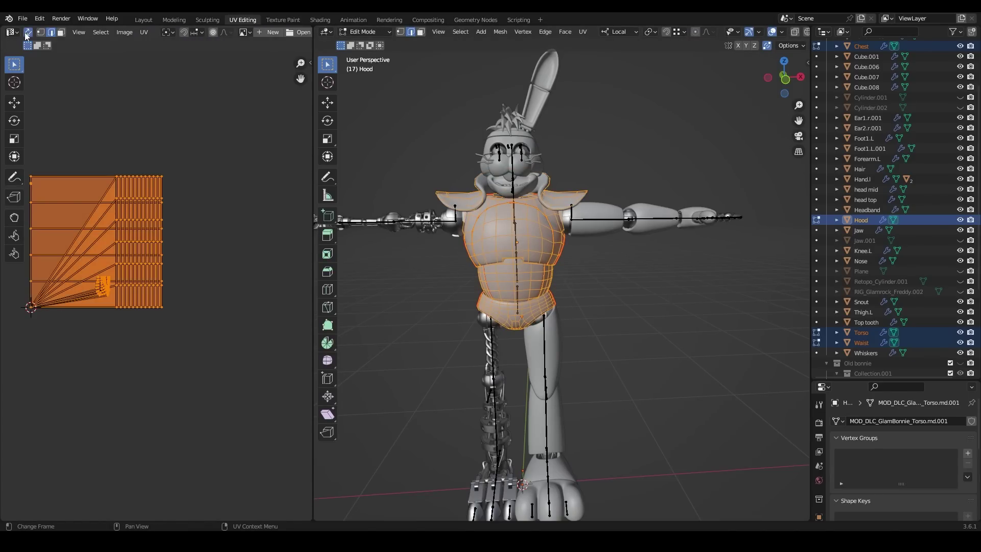
pyautogui.click(144, 32)
pyautogui.click(266, 138)
pyautogui.click(260, 252)
pyautogui.click(144, 32)
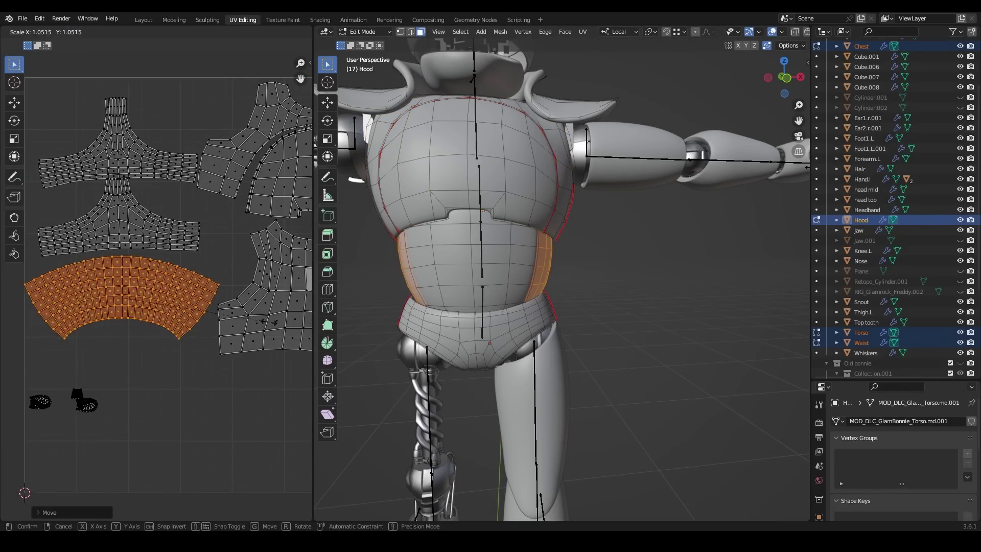
# - Scale the hood island and move the torso island up and left in the UV square
pyautogui.press('l')
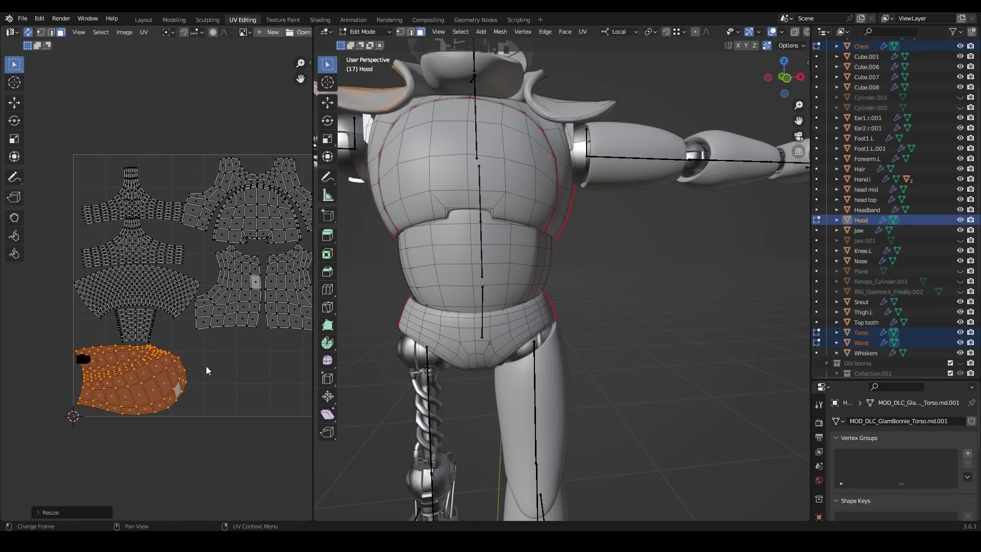
pyautogui.moveTo(207, 370); pyautogui.dragTo(228, 384, button='middle')
pyautogui.click(154, 253)
pyautogui.press('l')
pyautogui.press('g')
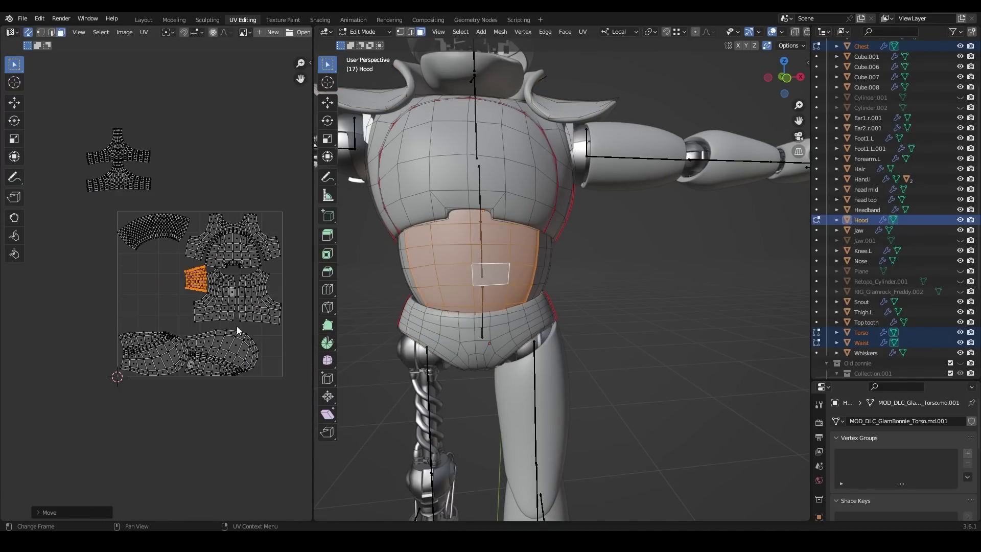
pyautogui.hotkey('ctrl', 'z')
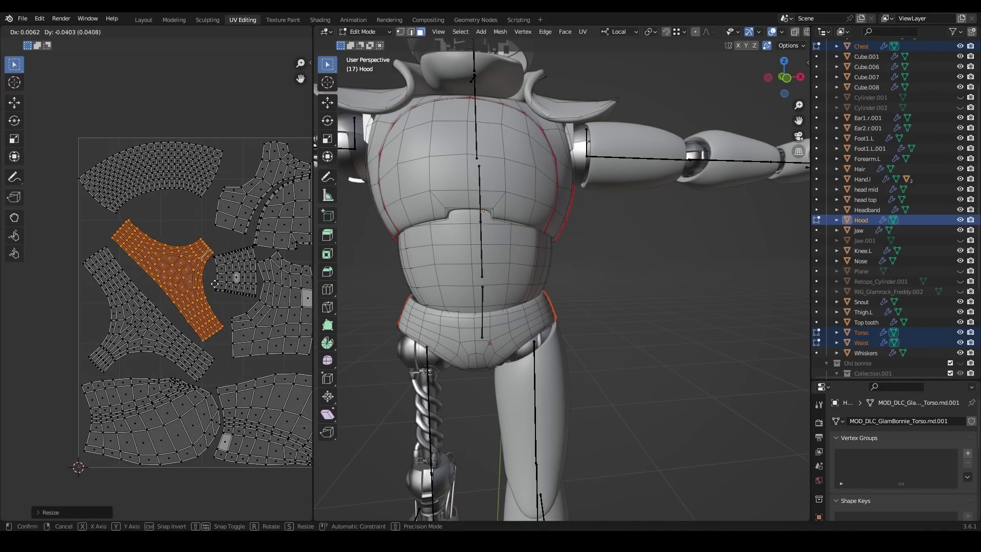
pyautogui.hotkey('ctrl', 'z')
pyautogui.press('Tab')
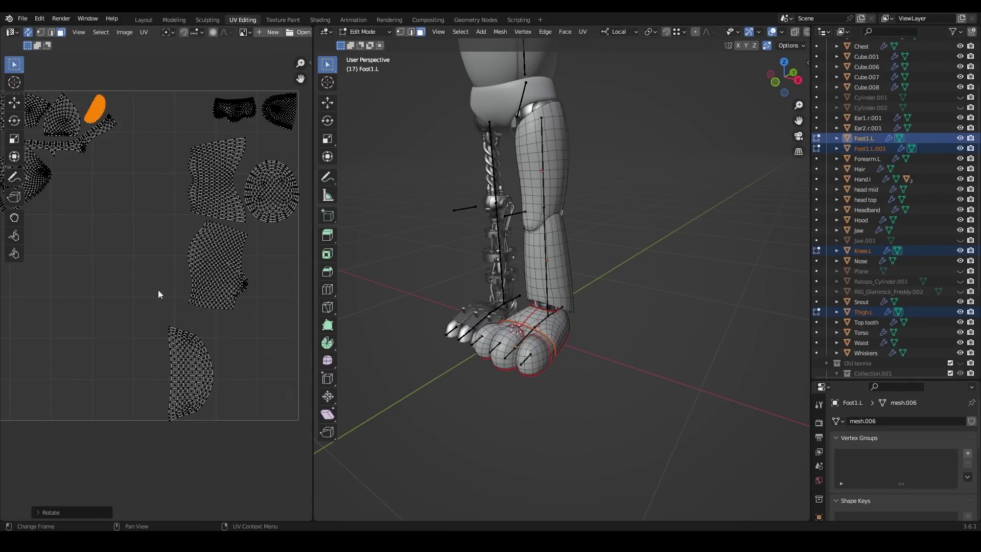
# - Select the bottom snout UV island to place it in the lower-left
pyautogui.press('l')
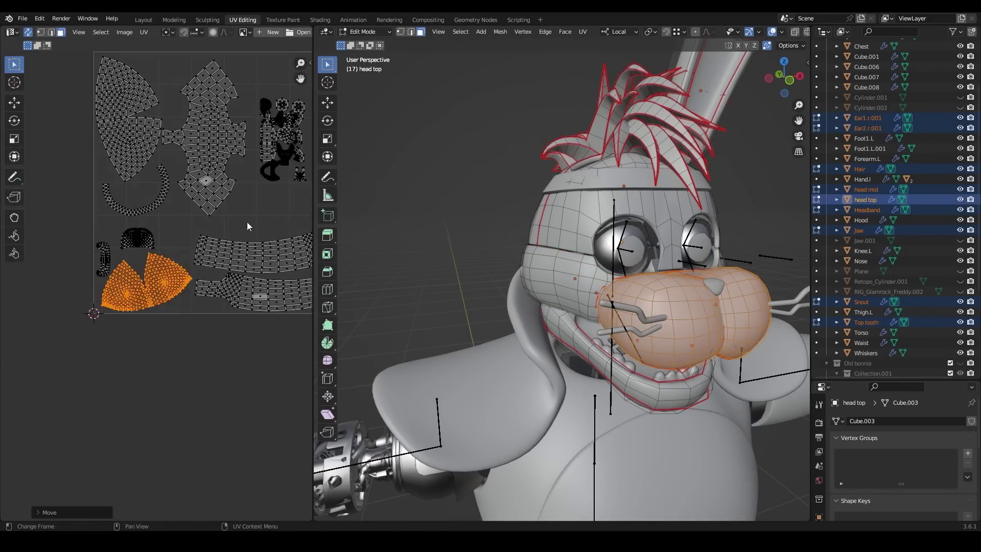
# - Select the ear's linked faces and scale its UV island up into free space
pyautogui.moveTo(522, 169); pyautogui.dragTo(541, 153, button='middle')
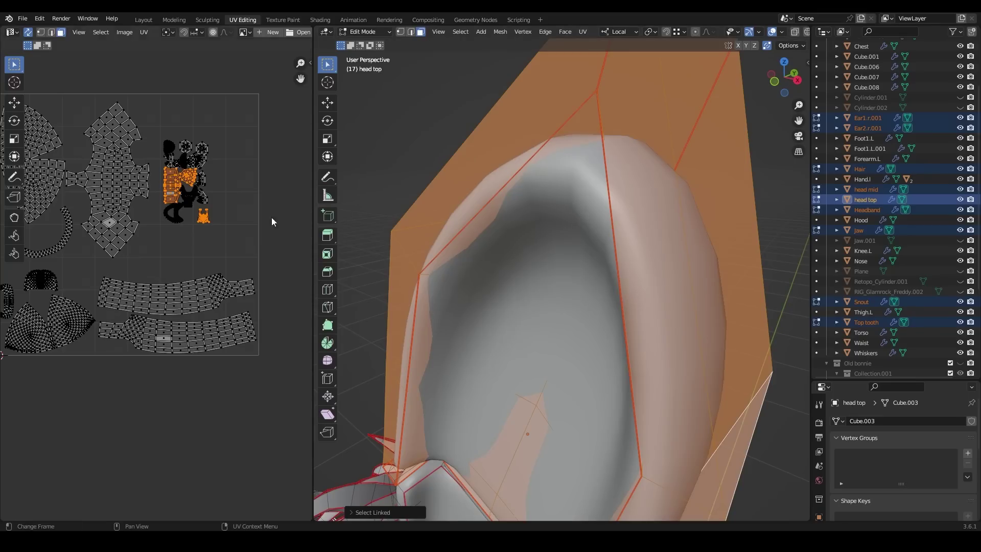
pyautogui.press('s')
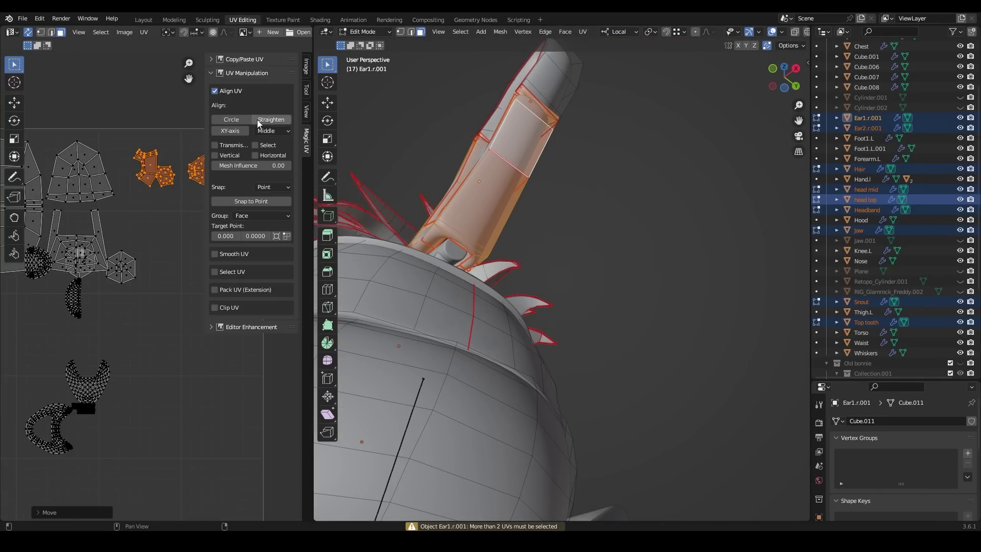
pyautogui.press('n')
pyautogui.moveTo(460, 215); pyautogui.dragTo(505, 247, button='middle')
pyautogui.press('l')
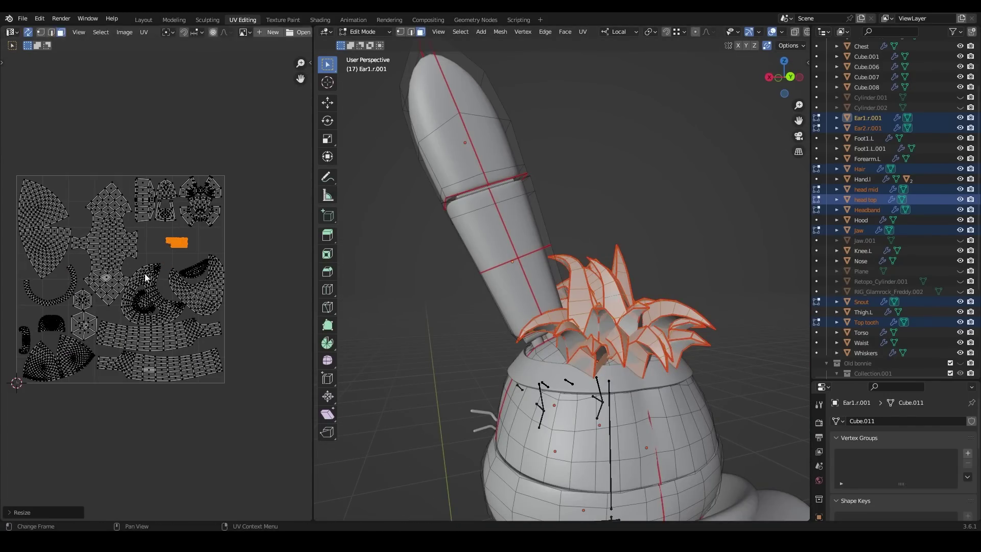
# - Return to the object-mode Layout view and orbit around the Foot1.L mesh
pyautogui.click(144, 19)
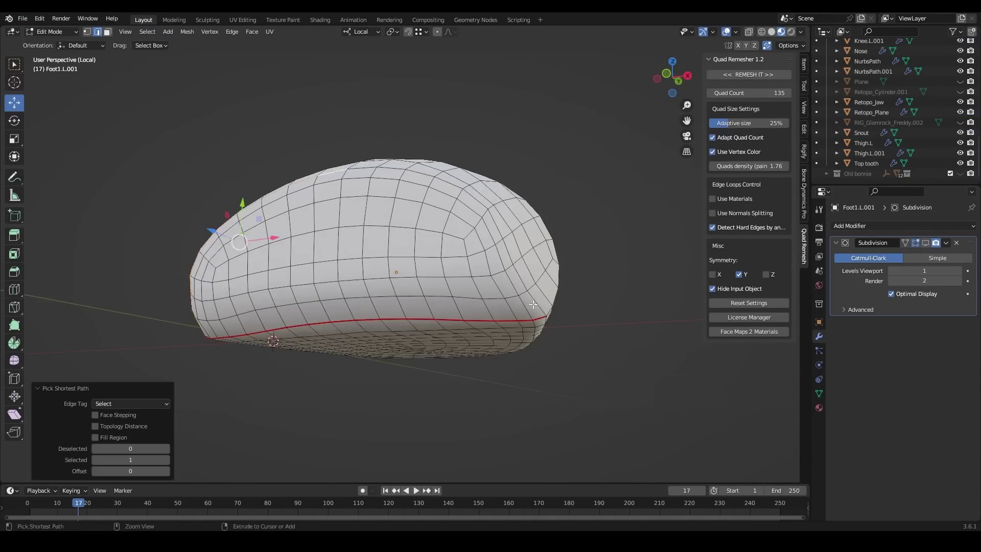
pyautogui.moveTo(441, 198); pyautogui.dragTo(427, 274, button='middle')
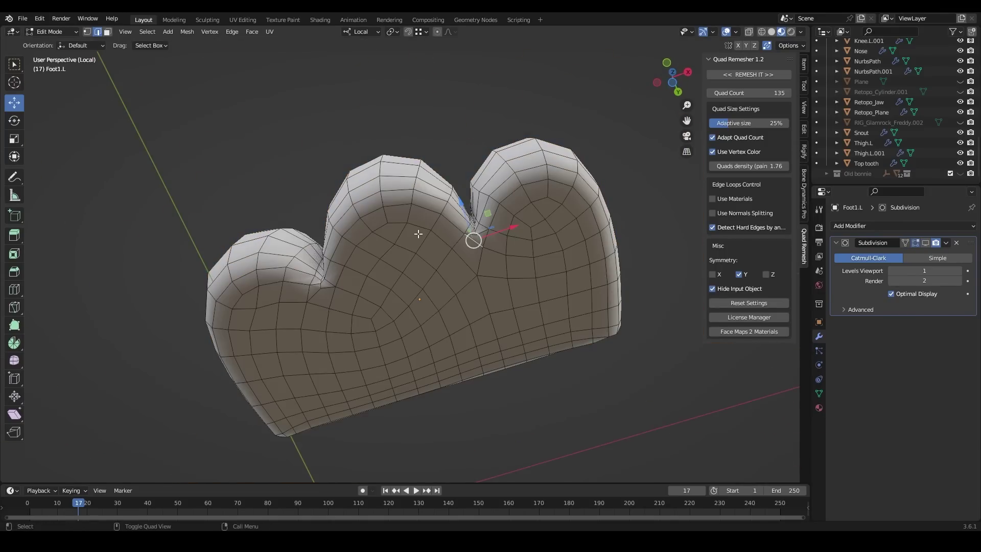
pyautogui.moveTo(259, 215); pyautogui.dragTo(469, 250, button='middle')
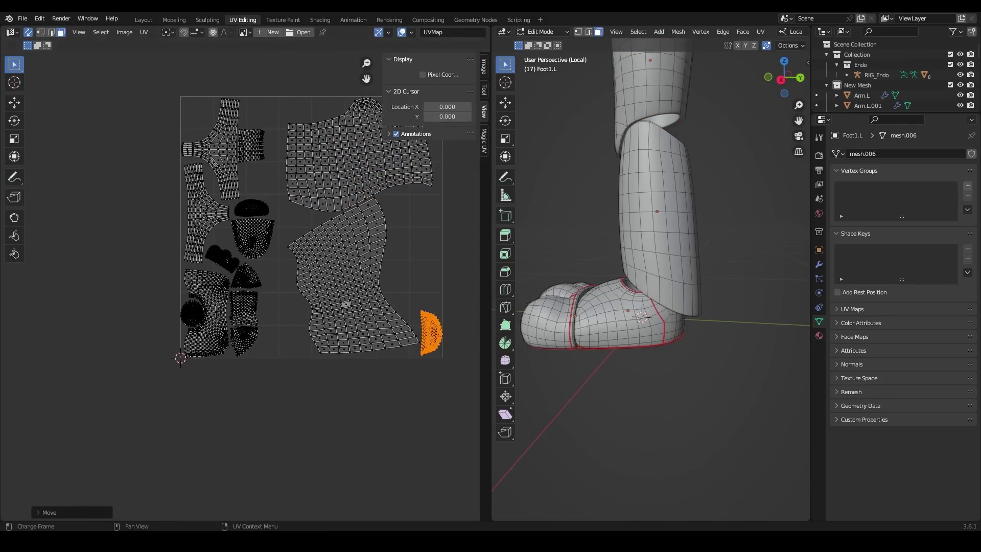
# - Turn on UV stretch display, rotate the large foot island, and select a small island
pyautogui.click(411, 33)
pyautogui.click(348, 147)
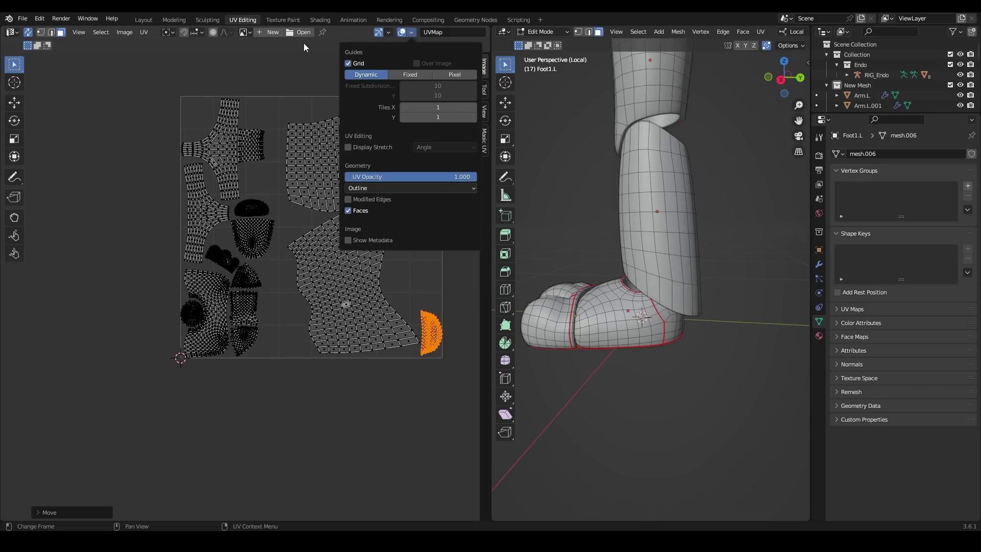
pyautogui.press('l')
pyautogui.press('r')
pyautogui.click(249, 157)
pyautogui.press('l')
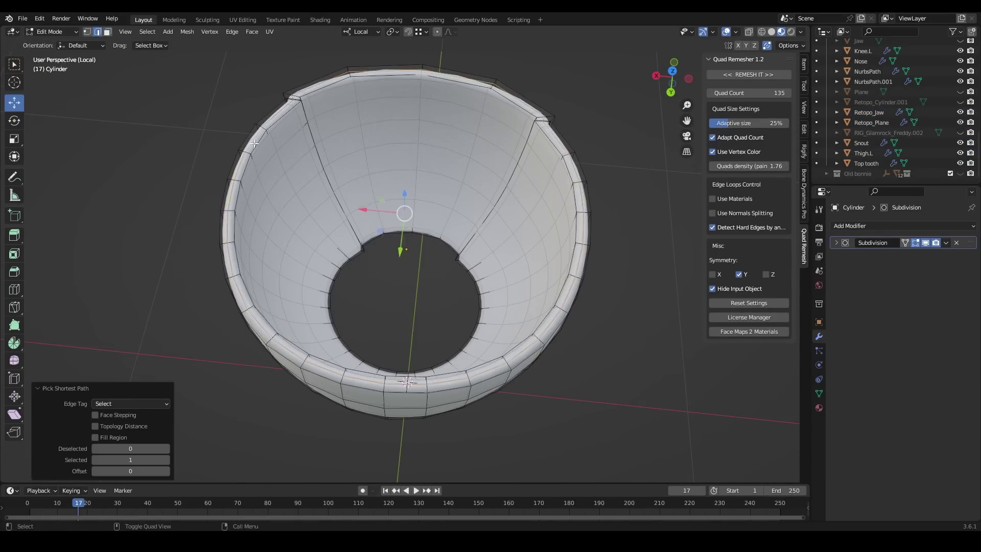
# - Orbit to inspect the Cylinder from several angles, then select the Index1.L finger piece
pyautogui.moveTo(254, 143)
pyautogui.mouseDown(button='middle')
pyautogui.moveTo(411, 339)
pyautogui.moveTo(523, 225)
pyautogui.mouseUp(button='middle')
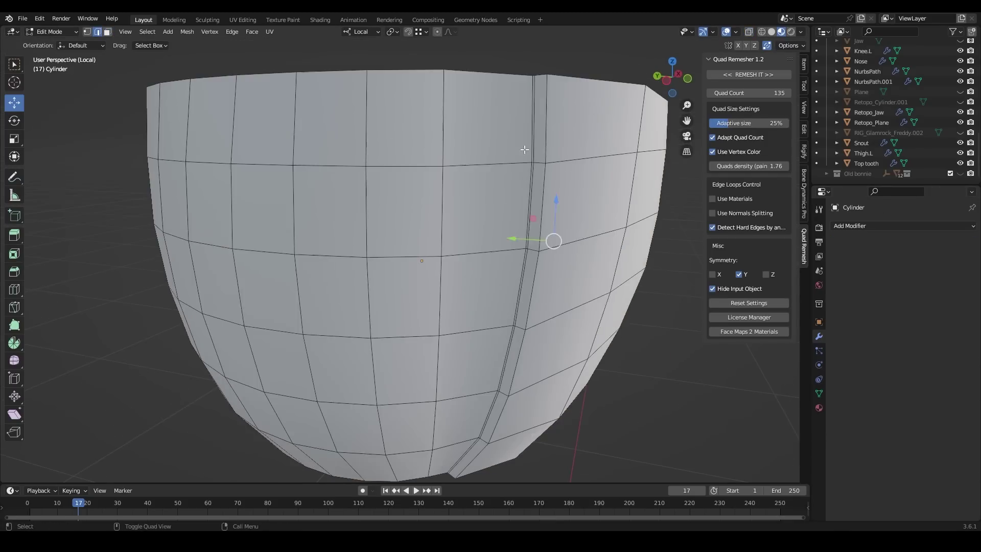
pyautogui.moveTo(409, 276); pyautogui.dragTo(376, 287, button='middle')
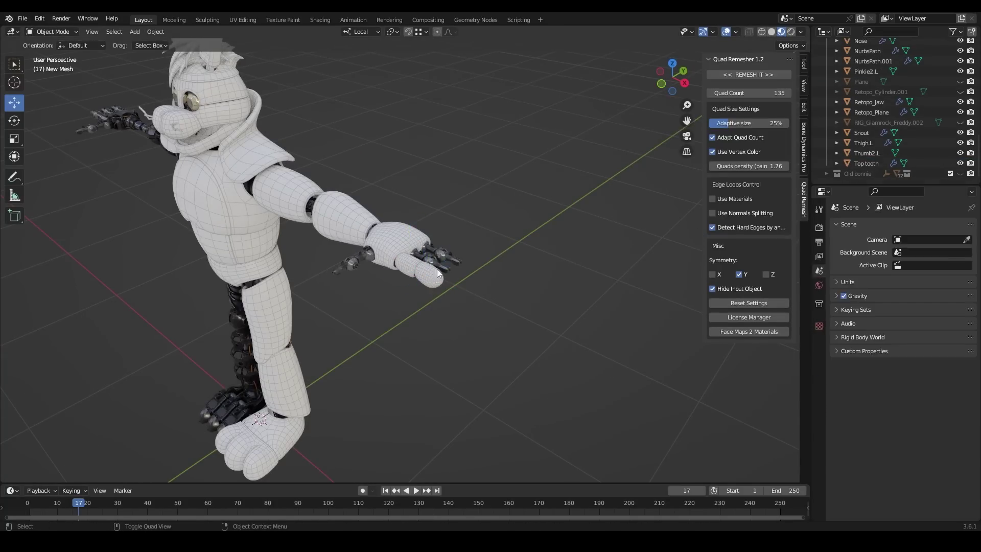
pyautogui.click(437, 269)
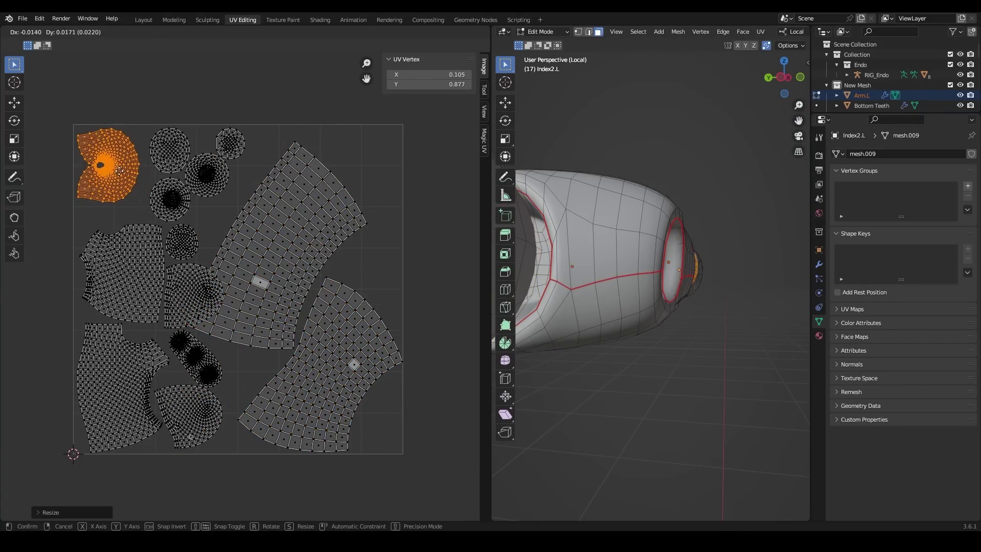
# - Select one whole island in the hand's UV layout with L
pyautogui.scroll(2, 158, 444)
pyautogui.click(172, 393)
pyautogui.press('l')
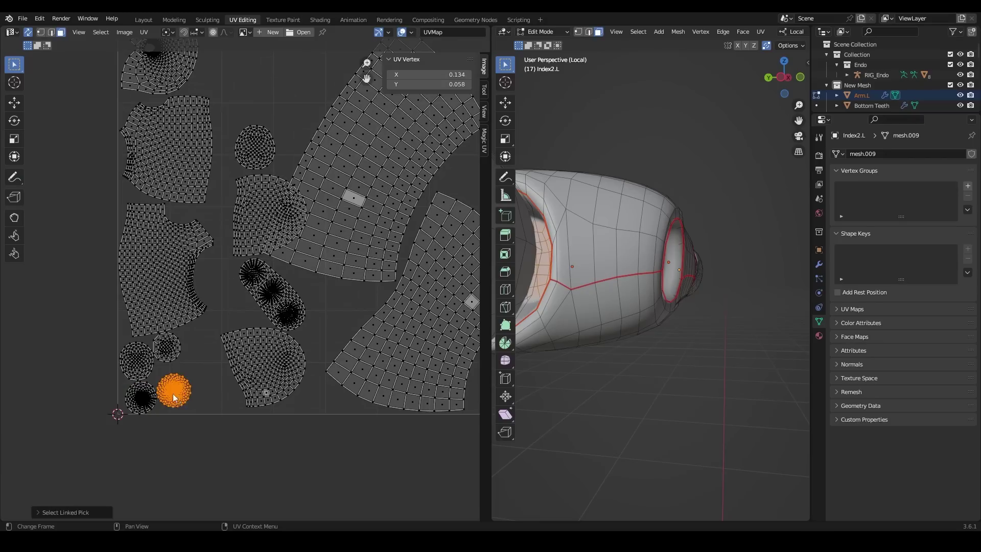
pyautogui.scroll(-1, 275, 204)
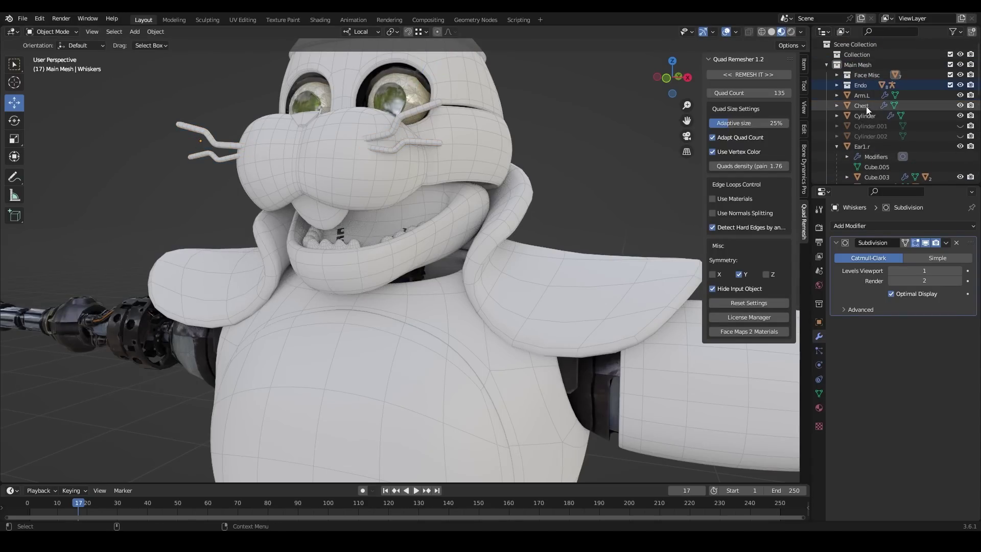
# - Select Cylinder.002 and rename the Foot1.L.001 Outliner entry to 'Foot'
pyautogui.click(880, 126)
pyautogui.doubleClick(875, 135)
pyautogui.write('Foot')
pyautogui.scroll(-3, 869, 129)
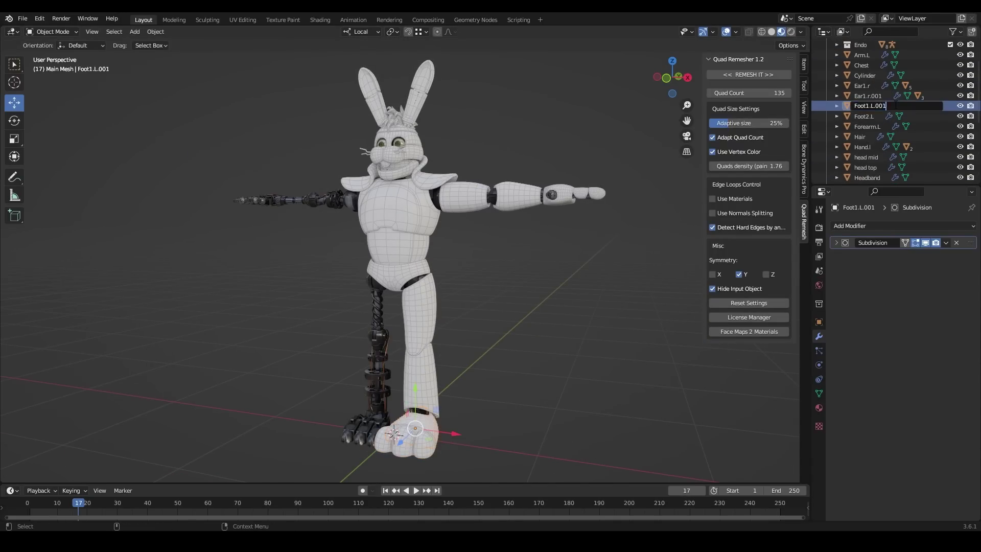
# - Name a new collection 'Torso' for the torso, move objects into it, and select the Head collection
pyautogui.doubleClick(854, 105)
pyautogui.write('Torso')
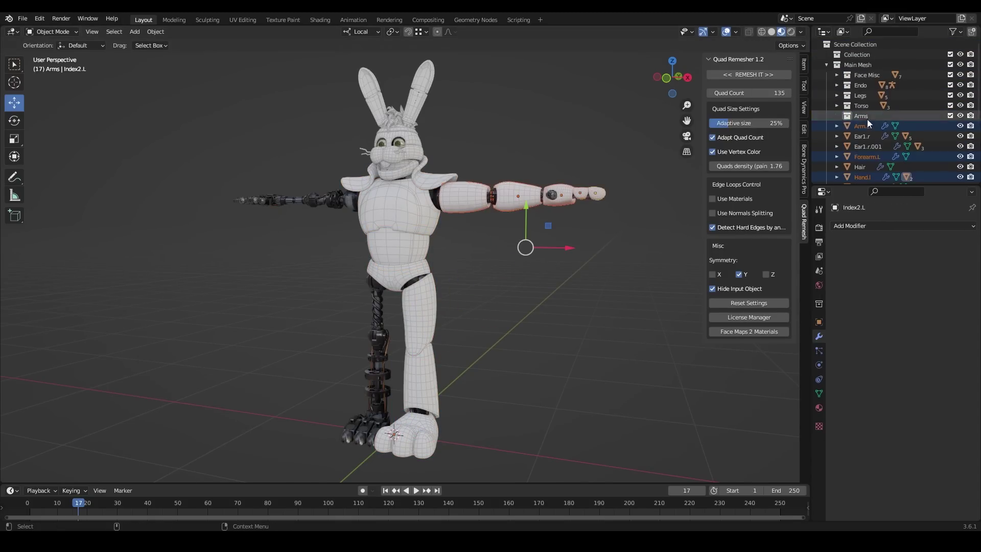
pyautogui.moveTo(868, 126); pyautogui.dragTo(864, 117)
pyautogui.scroll(-4, 895, 128)
pyautogui.click(869, 132)
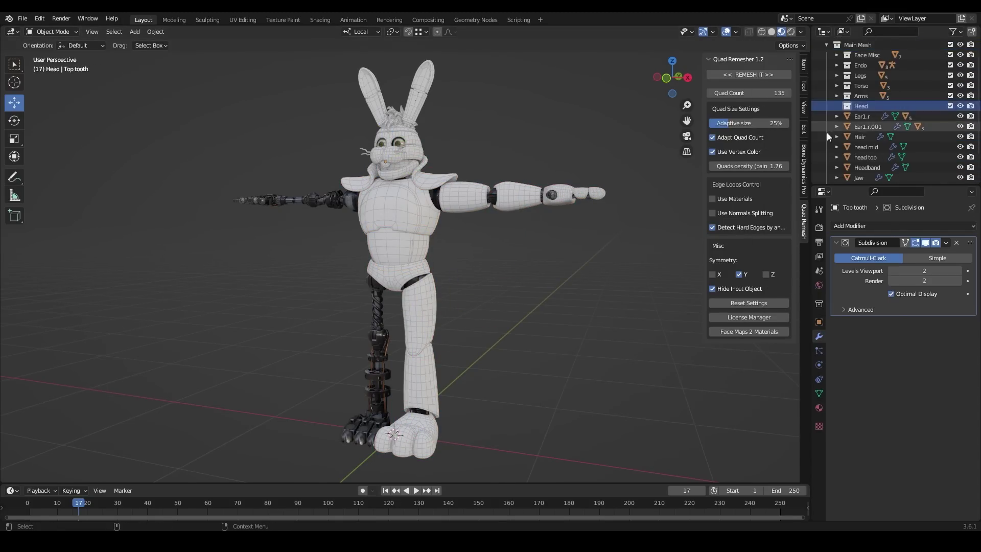
pyautogui.scroll(2, 828, 137)
pyautogui.click(855, 44)
pyautogui.moveTo(358, 204); pyautogui.dragTo(529, 180, button='middle')
pyautogui.scroll(3, 440, 186)
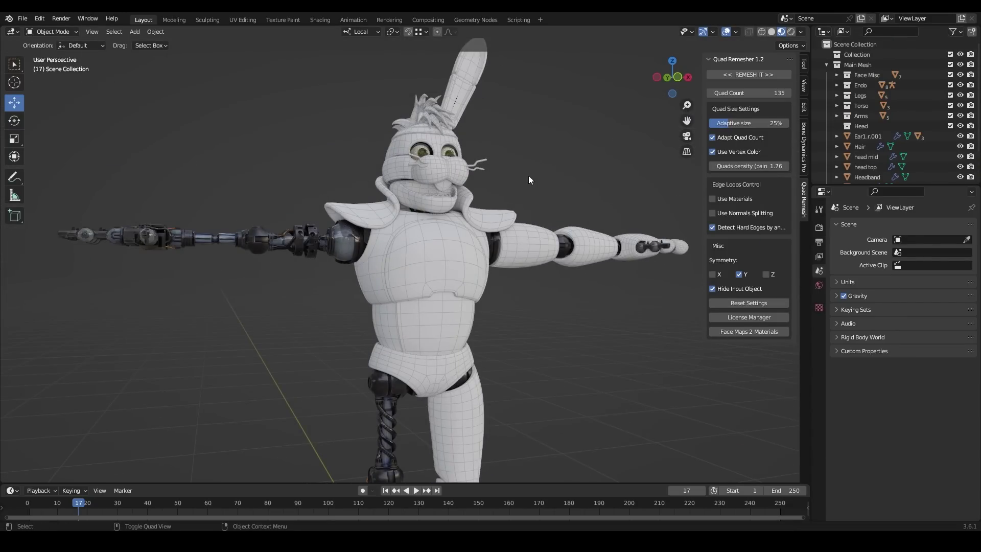
# - Isolate the Jaw in local view in Edit Mode, clear its selection, and pick an edge path
pyautogui.press('KP_Divide')
pyautogui.press('Tab')
pyautogui.hotkey('alt', 'a')
pyautogui.moveTo(387, 103)
pyautogui.mouseDown(button='middle')
pyautogui.moveTo(469, 199)
pyautogui.moveTo(409, 230)
pyautogui.moveTo(422, 199)
pyautogui.moveTo(388, 230)
pyautogui.moveTo(409, 220)
pyautogui.mouseUp(button='middle')
pyautogui.keyDown('ctrl'); pyautogui.click(409, 230); pyautogui.keyUp('ctrl')
# - Extend the jaw's seam edge path, then check the snout's seams
pyautogui.keyDown('ctrl'); pyautogui.click(422, 199); pyautogui.keyUp('ctrl')
pyautogui.hotkey('alt', 'q')
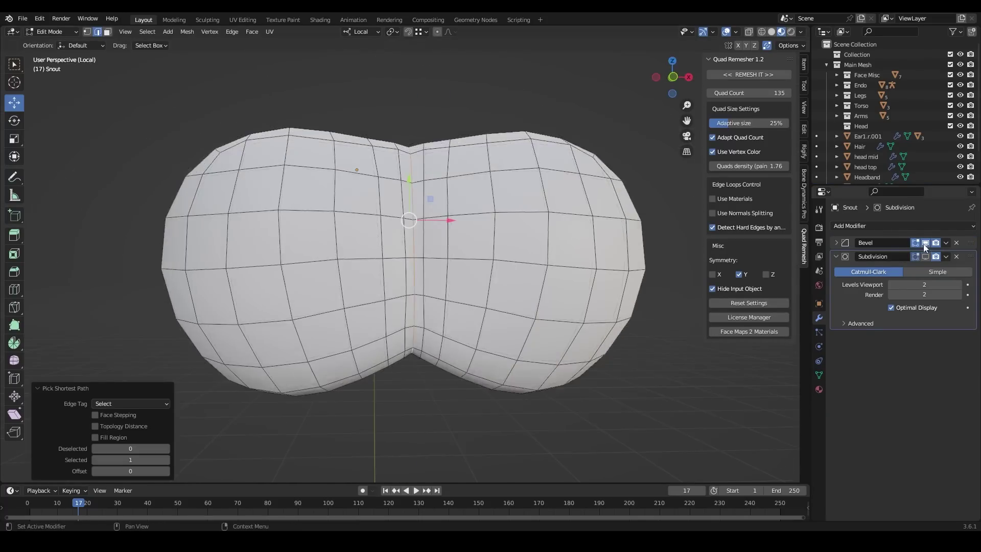
pyautogui.moveTo(460, 266)
pyautogui.mouseDown(button='middle')
pyautogui.moveTo(419, 332)
pyautogui.moveTo(399, 337)
pyautogui.moveTo(407, 346)
pyautogui.mouseUp(button='middle')
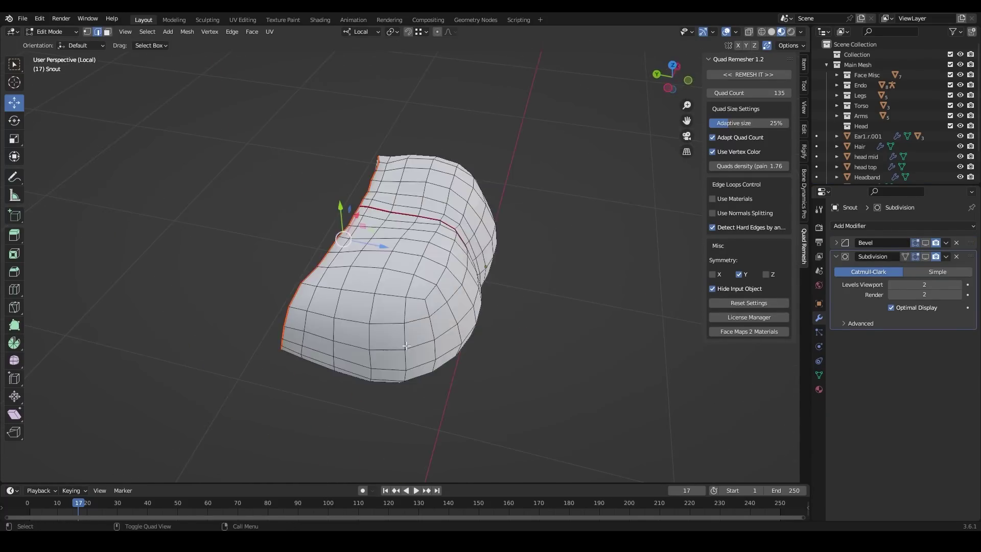
pyautogui.press('/')
# - Inspect the head mid piece and head dome in isolation, then isolate the headband
pyautogui.hotkey('alt', 'q')
pyautogui.press('/')
pyautogui.moveTo(460, 204)
pyautogui.mouseDown(button='middle')
pyautogui.moveTo(540, 115)
pyautogui.moveTo(435, 230)
pyautogui.mouseUp(button='middle')
pyautogui.hotkey('alt', 'q')
pyautogui.press('Tab')
pyautogui.press('/')
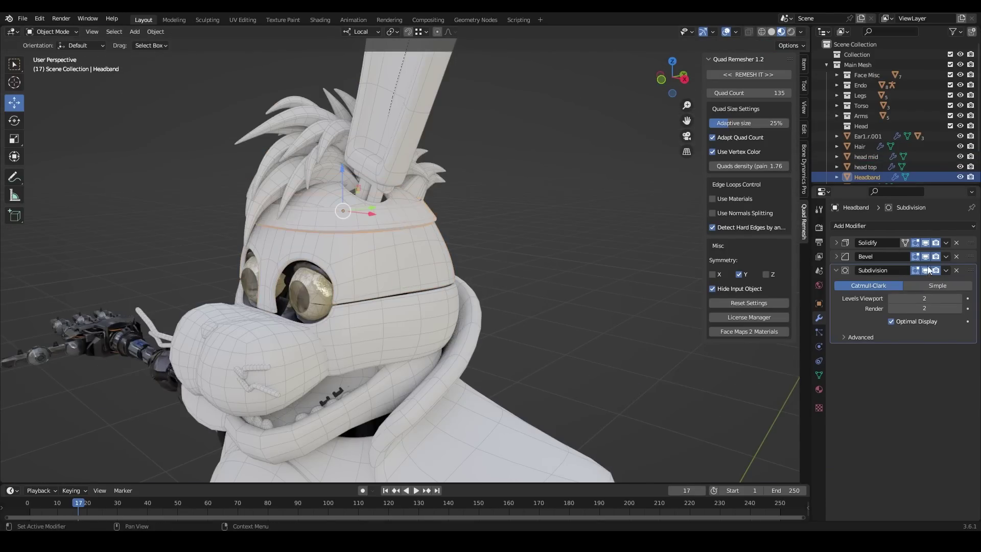
pyautogui.press('/')
# - Select the hair and the right ear piece, and inspect the ear in Edit Mode
pyautogui.press('/')
pyautogui.click(404, 153)
pyautogui.moveTo(403, 153)
pyautogui.mouseDown(button='middle')
pyautogui.moveTo(401, 243)
pyautogui.moveTo(425, 232)
pyautogui.moveTo(280, 241)
pyautogui.mouseUp(button='middle')
pyautogui.click(404, 56)
pyautogui.press('/')
pyautogui.press('Tab')
pyautogui.moveTo(460, 332)
pyautogui.mouseDown(button='middle')
pyautogui.moveTo(477, 350)
pyautogui.moveTo(682, 313)
pyautogui.moveTo(374, 310)
pyautogui.mouseUp(button='middle')
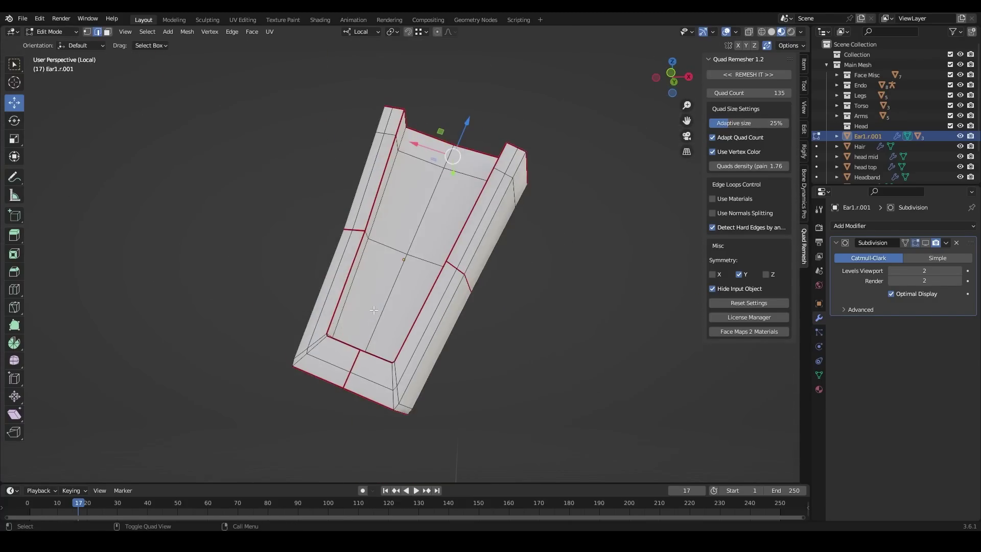
pyautogui.press('/')
# - Check the second ear piece and the top tooth, ending in Object Mode with head parts selected
pyautogui.hotkey('alt', 'q')
pyautogui.press('/')
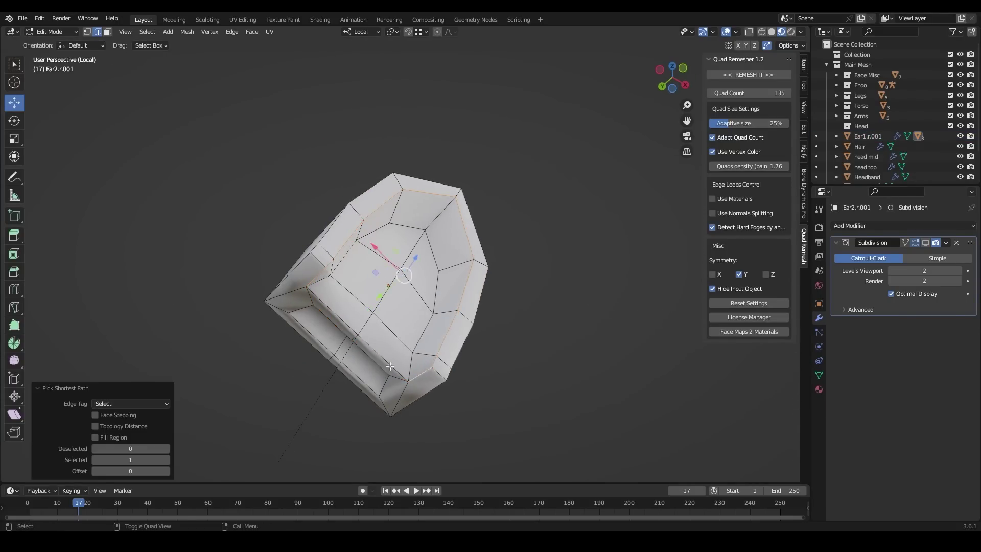
pyautogui.press('/')
pyautogui.hotkey('alt', 'q')
pyautogui.press('/')
pyautogui.moveTo(469, 199)
pyautogui.mouseDown(button='middle')
pyautogui.moveTo(492, 279)
pyautogui.moveTo(378, 223)
pyautogui.moveTo(413, 228)
pyautogui.moveTo(394, 293)
pyautogui.mouseUp(button='middle')
pyautogui.press('/')
pyautogui.press('Tab')
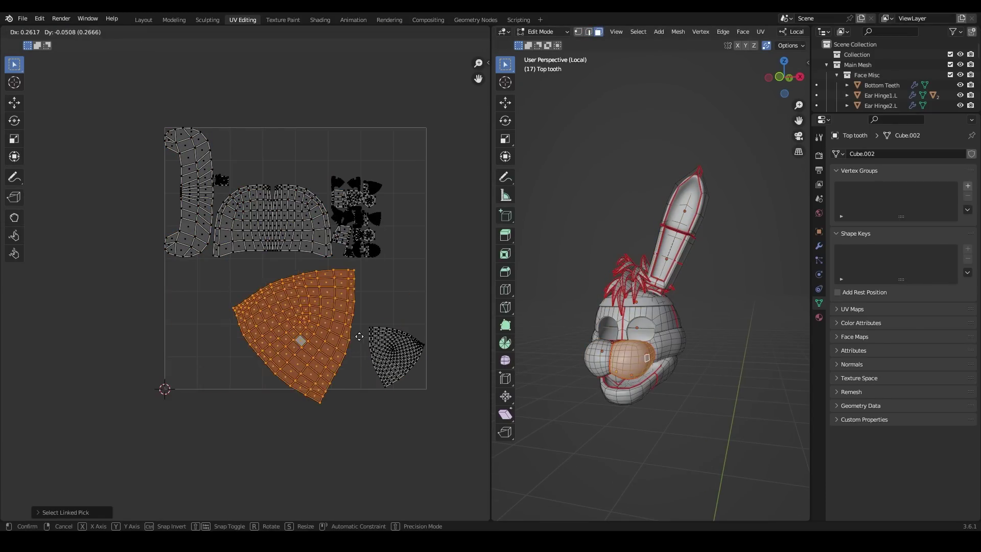
# - Place the teeth island, scale up and rotate the jaw island, and rotate the curved strip island
pyautogui.scroll(4, 341, 251)
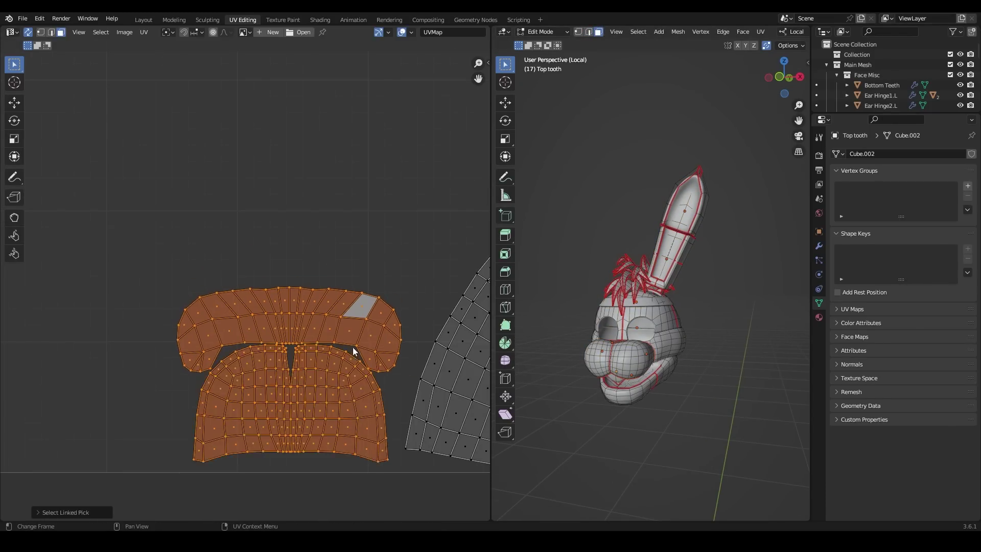
pyautogui.click(208, 324)
pyautogui.scroll(-2, 208, 324)
pyautogui.click(114, 476)
pyautogui.press('s')
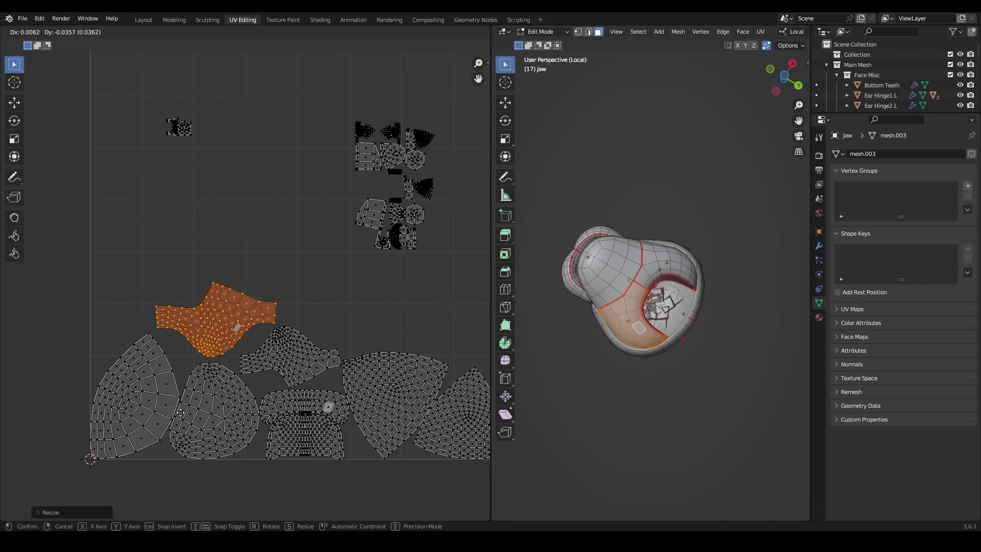
pyautogui.click(121, 379)
pyautogui.press('r')
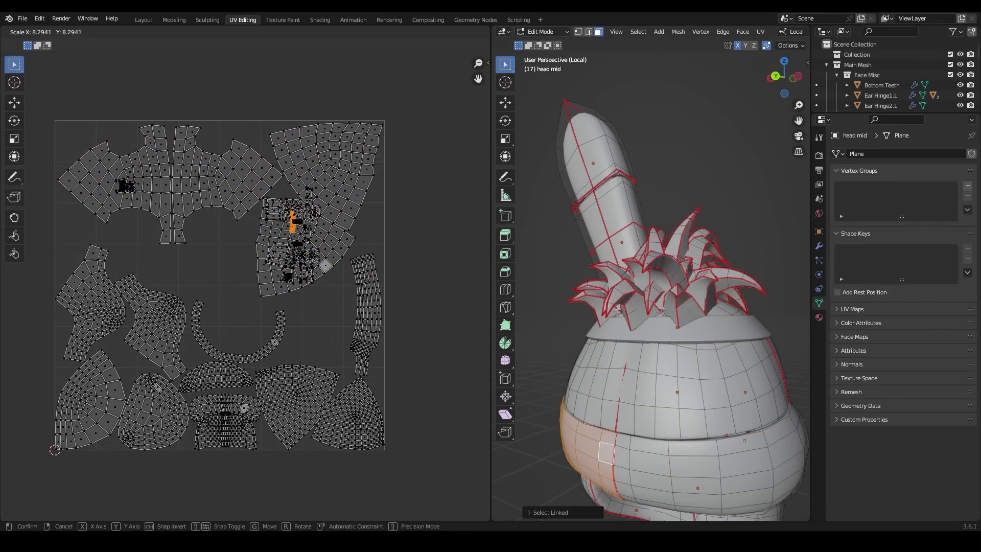
pyautogui.click(367, 438)
pyautogui.scroll(1, 366, 438)
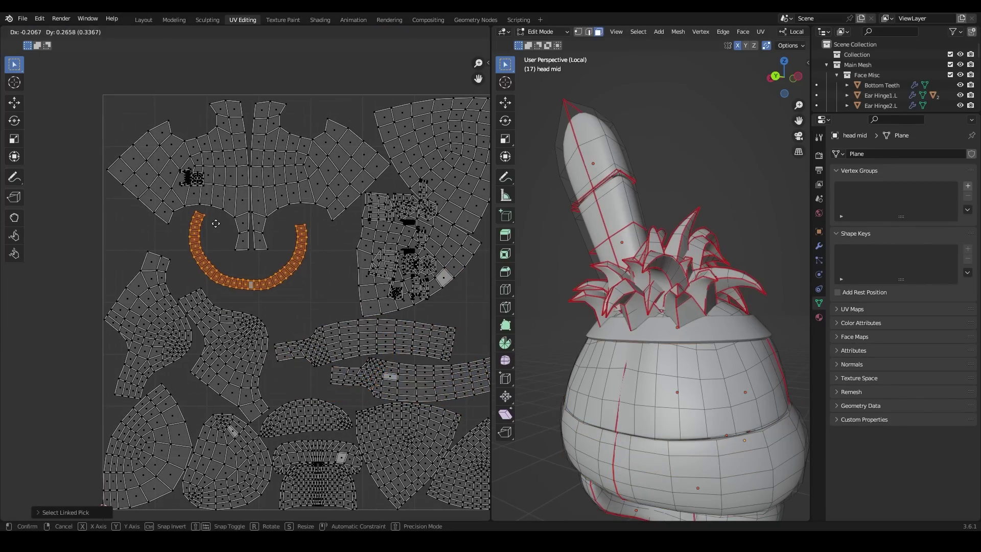
pyautogui.scroll(3, 231, 152)
pyautogui.press('r')
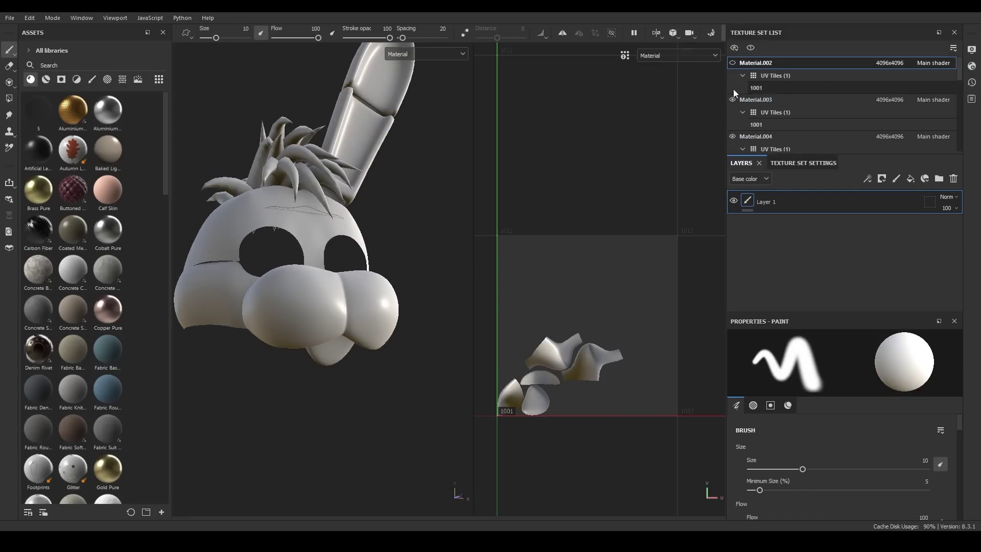
# - Filter the assets to materials, try one on the muzzle, and undo it
pyautogui.click(46, 79)
pyautogui.scroll(-5, 41, 389)
pyautogui.scroll(-3, 44, 400)
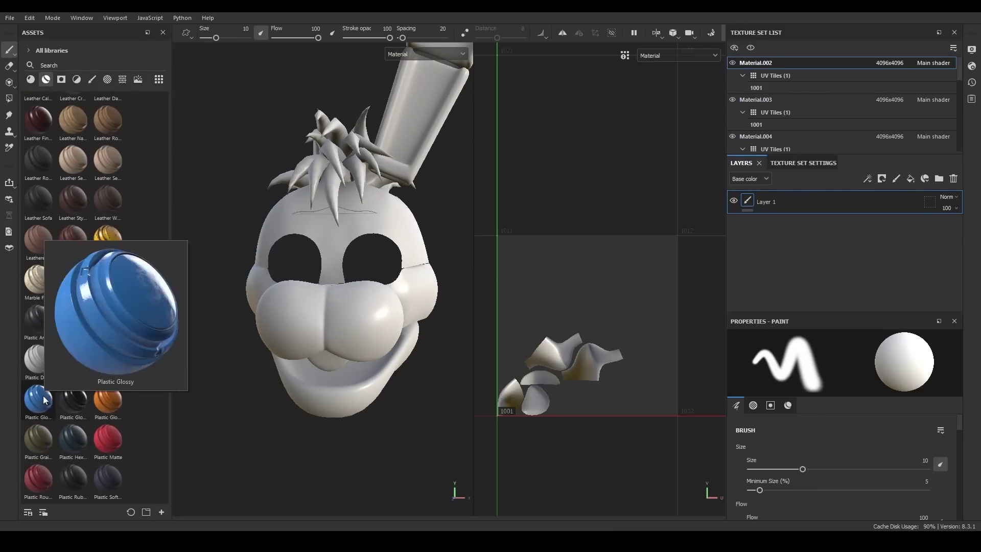
pyautogui.scroll(-3, 44, 400)
pyautogui.scroll(5, 350, 306)
pyautogui.moveTo(38, 230); pyautogui.dragTo(384, 313)
pyautogui.hotkey('ctrl', 'z')
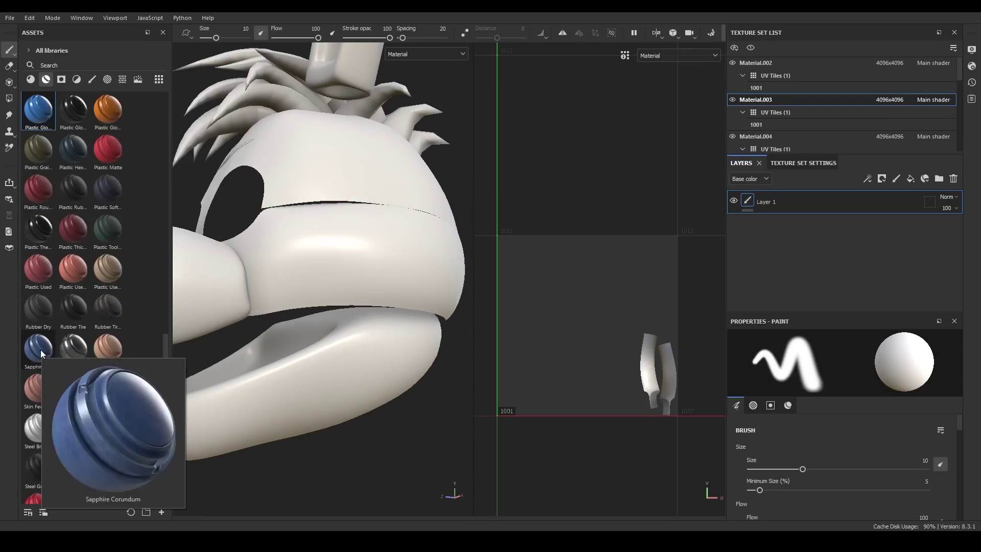
# - Switch to smart materials, apply Fiberglass Worn to the muzzle piece, and undo it
pyautogui.scroll(-2, 352, 274)
pyautogui.click(31, 79)
pyautogui.moveTo(166, 317); pyautogui.dragTo(166, 442)
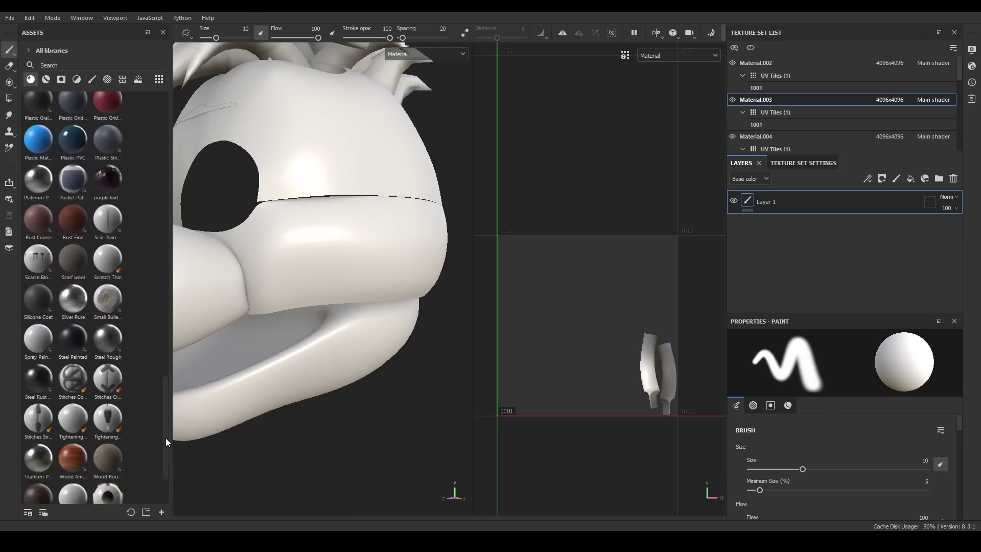
pyautogui.click(46, 79)
pyautogui.scroll(-5, 153, 362)
pyautogui.moveTo(73, 337); pyautogui.dragTo(314, 288)
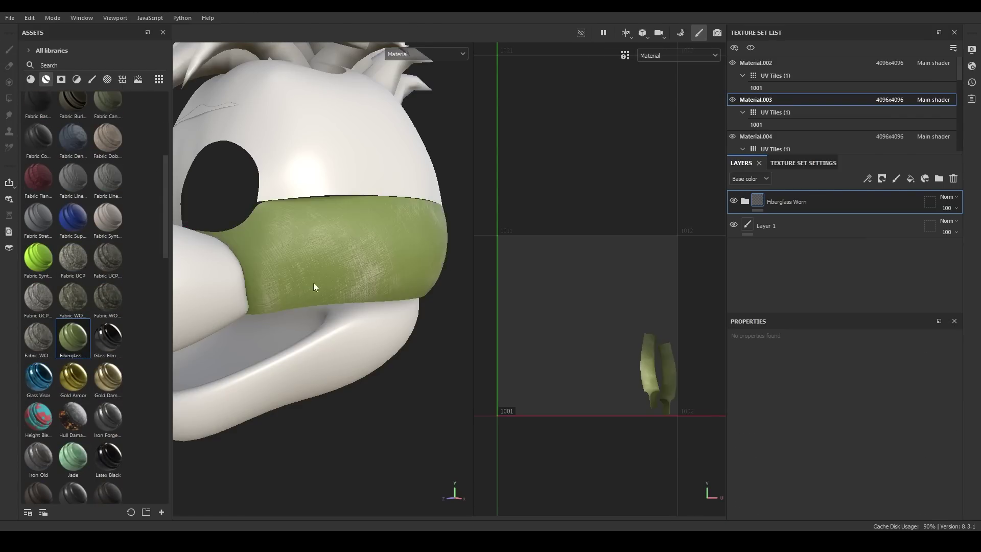
pyautogui.hotkey('ctrl', 'z')
# - Try a dark material and undo it, then apply Plastic Dusty to the muzzle piece
pyautogui.scroll(-5, 131, 368)
pyautogui.moveTo(39, 238); pyautogui.dragTo(281, 281)
pyautogui.hotkey('ctrl', 'z')
pyautogui.scroll(-3, 306, 255)
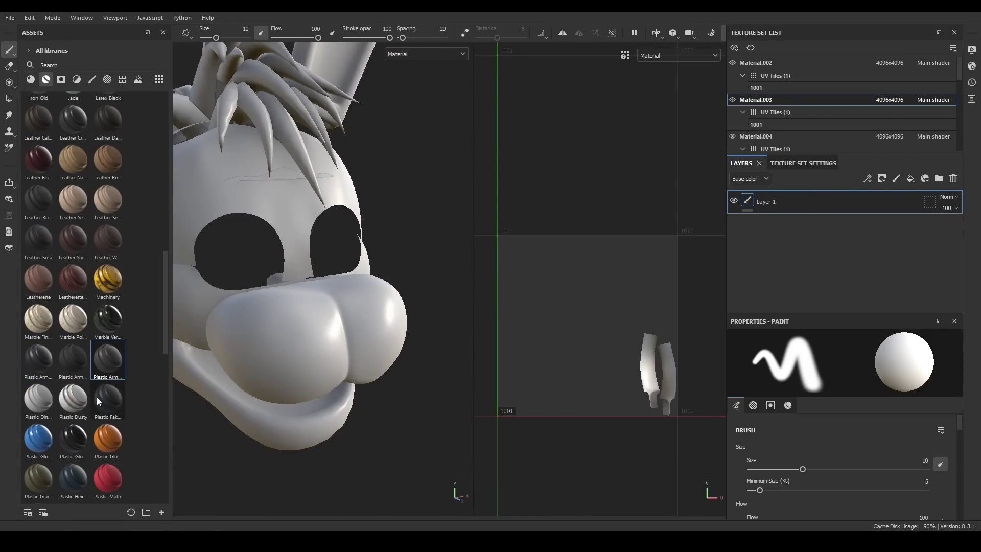
pyautogui.moveTo(76, 399); pyautogui.dragTo(238, 255)
pyautogui.scroll(5, 239, 255)
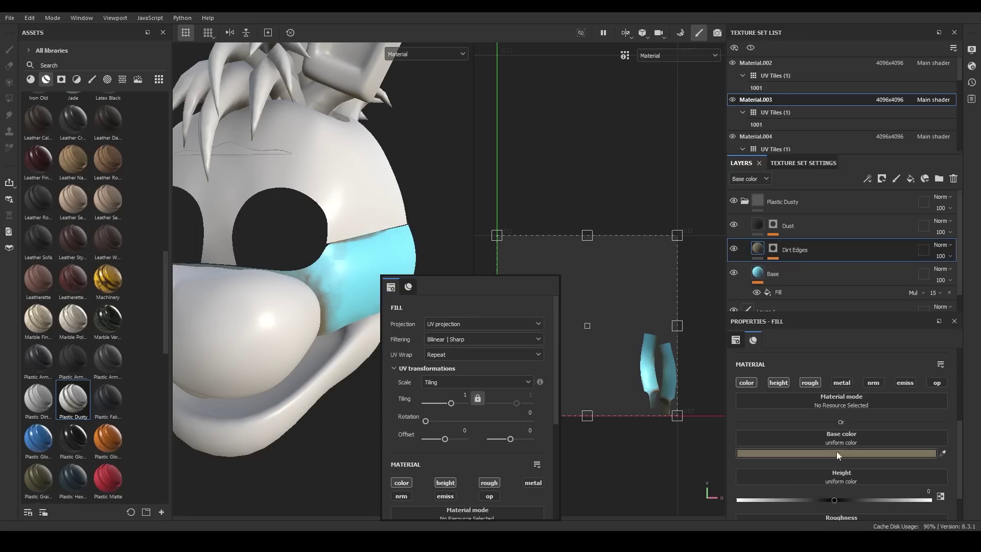
# - Set the mask fill's base colour to light blue and orbit to check the mask
pyautogui.moveTo(930, 409); pyautogui.dragTo(930, 415)
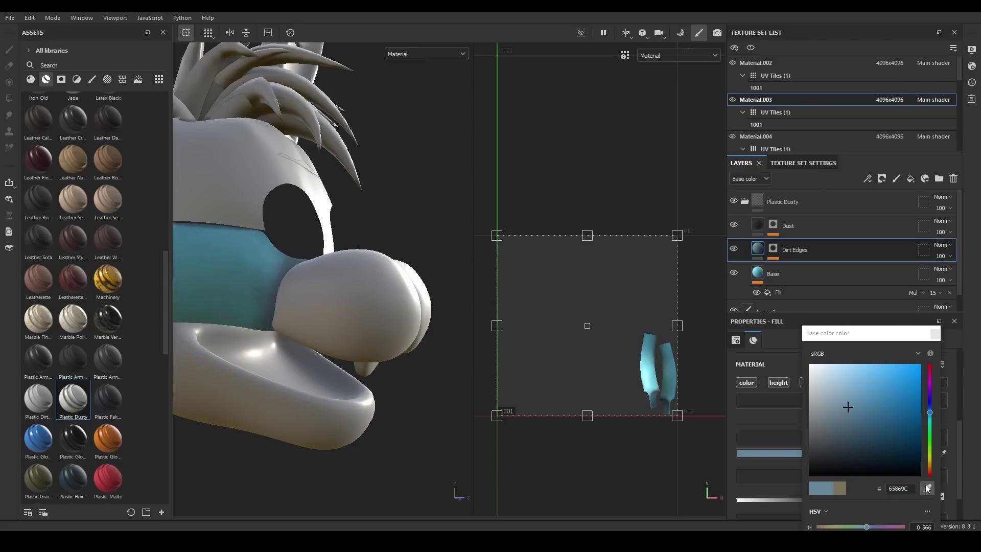
pyautogui.click(874, 391)
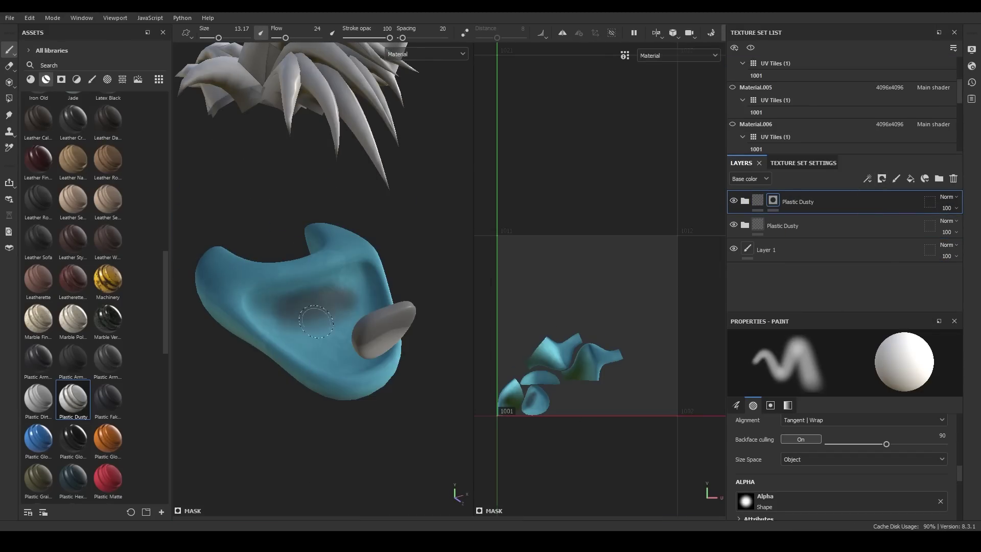
pyautogui.keyDown('alt'); pyautogui.moveTo(316, 322); pyautogui.dragTo(358, 332); pyautogui.keyUp('alt')
pyautogui.scroll(5, 385, 343)
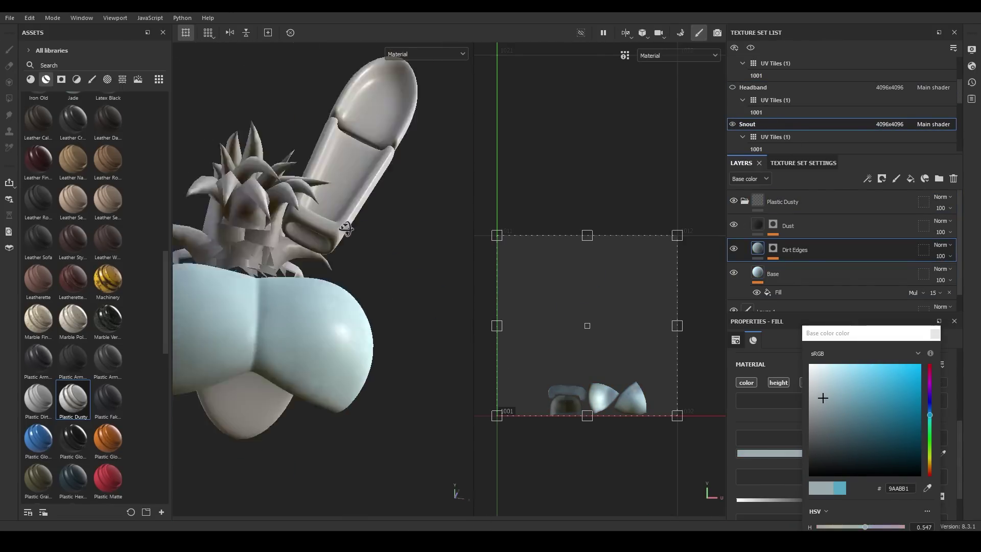
# - Make the snout's Base fill dark red, check the mouth, and start renaming Material.007 with 'T'
pyautogui.click(787, 274)
pyautogui.click(876, 423)
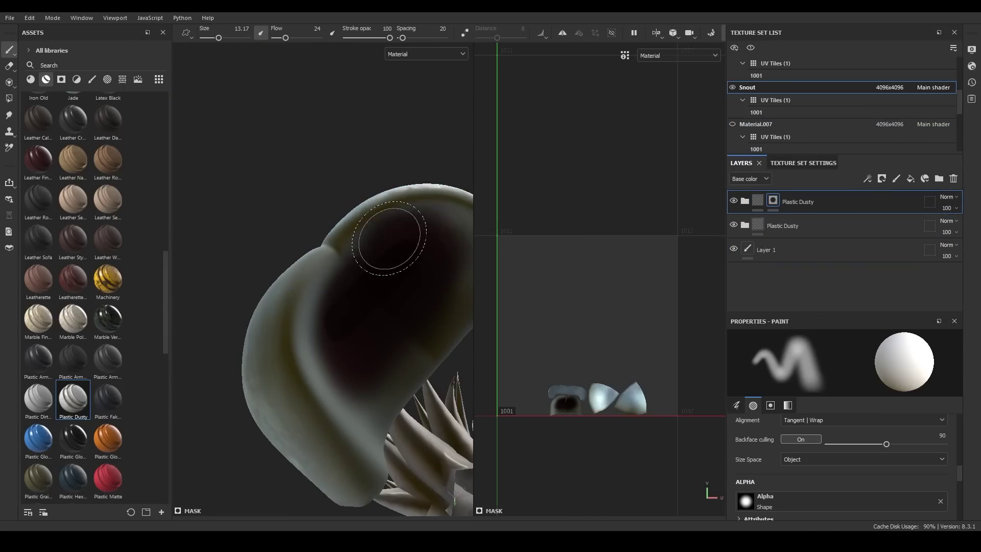
pyautogui.moveTo(389, 237)
pyautogui.keyDown('alt'); pyautogui.mouseDown()
pyautogui.moveTo(248, 207)
pyautogui.moveTo(363, 214)
pyautogui.moveTo(291, 103)
pyautogui.moveTo(410, 192)
pyautogui.mouseUp(); pyautogui.keyUp('alt')
pyautogui.doubleClick(755, 124)
pyautogui.write('Textures/Torso/T')
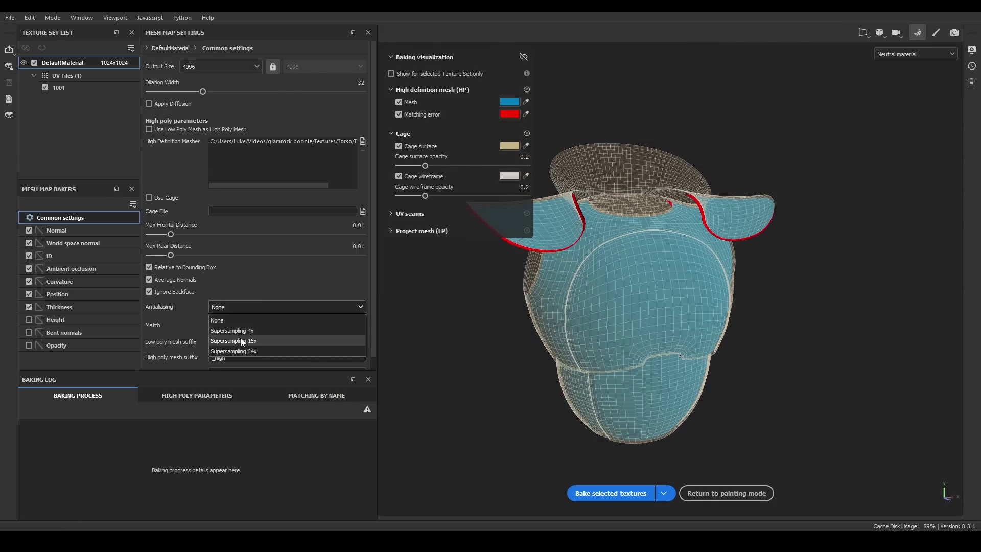
# - Bake the torso's mesh maps with Supersampling 16x antialiasing, then return to painting mode
pyautogui.click(243, 342)
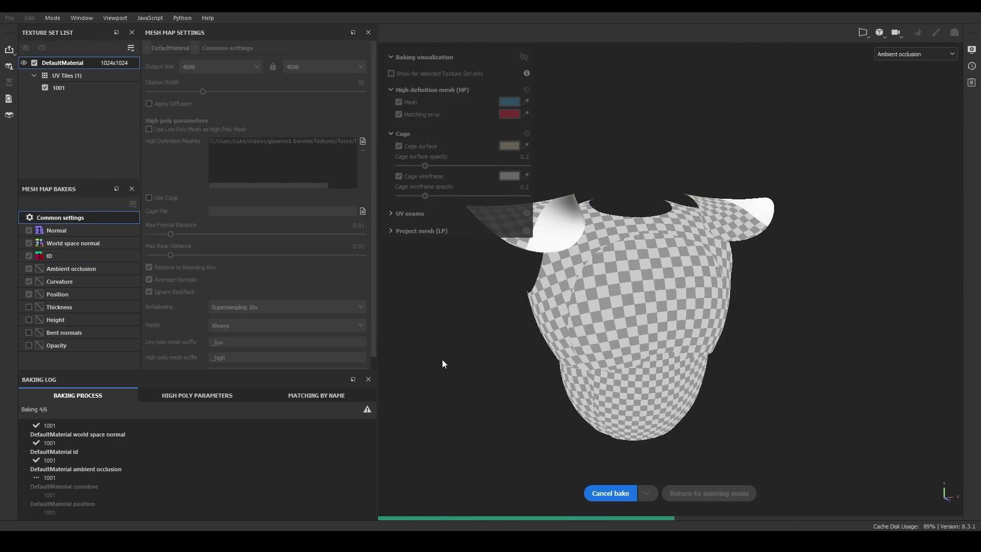
pyautogui.click(748, 493)
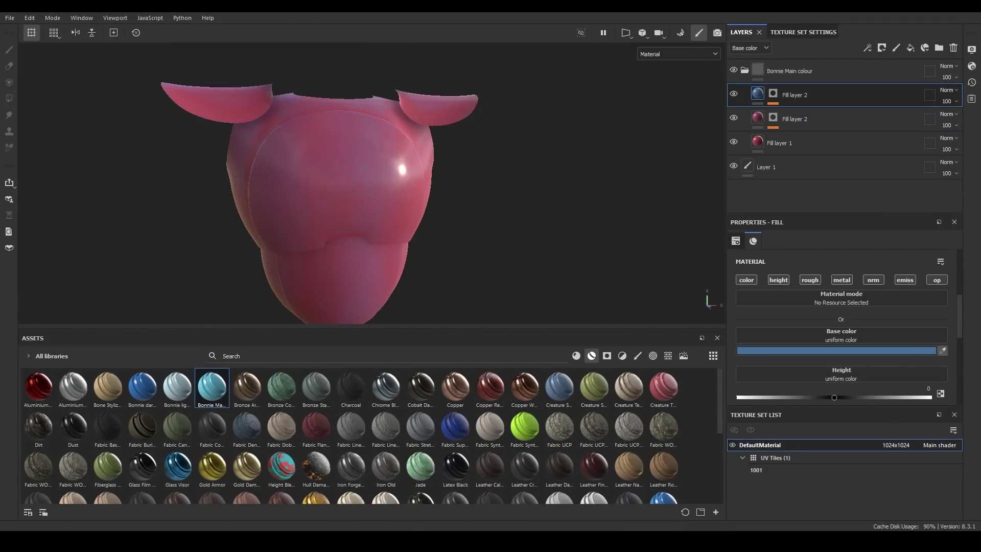
# - Set the fill layer's base colour and add a black-masked folder named 'Lightning streaks'
pyautogui.click(838, 351)
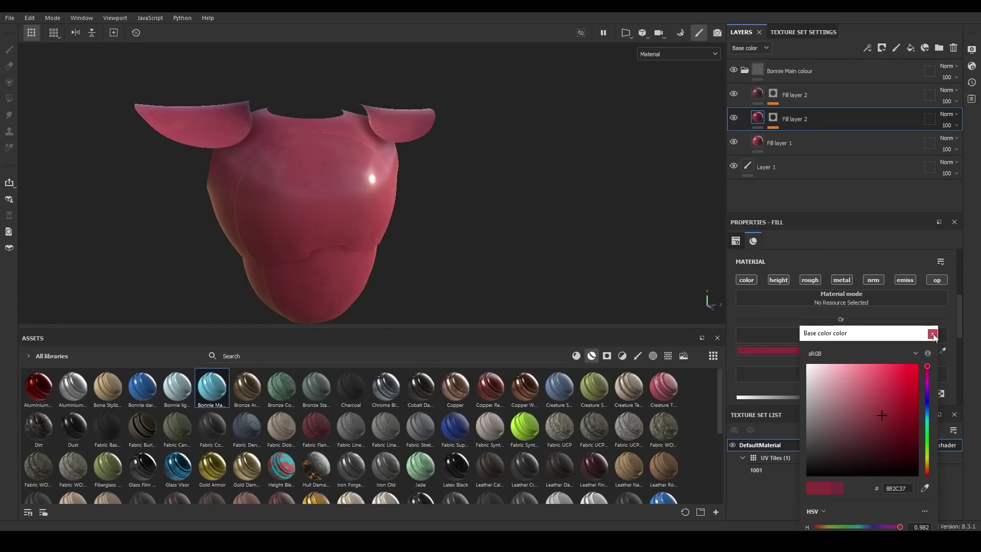
pyautogui.click(934, 334)
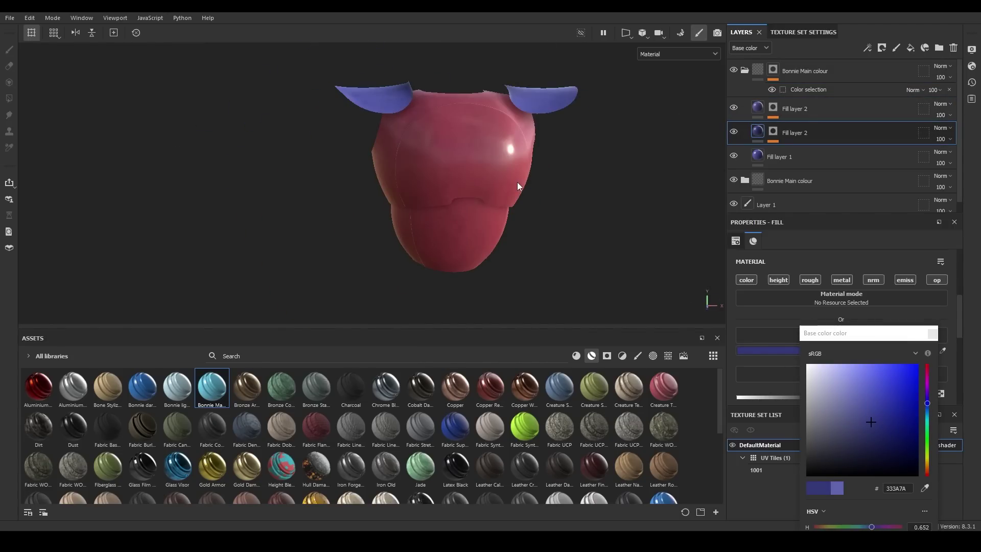
pyautogui.click(881, 48)
pyautogui.doubleClick(795, 71)
pyautogui.write('Lightning streaks')
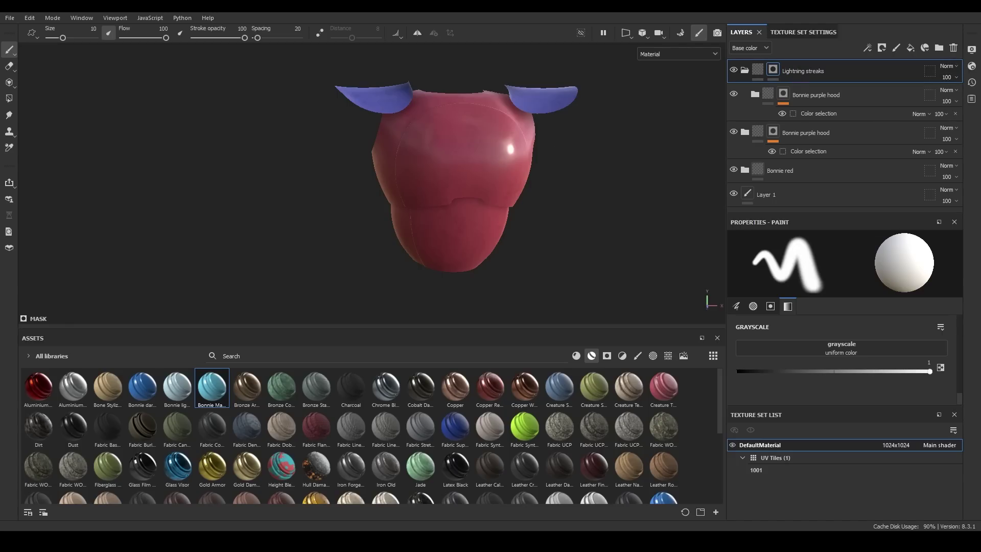
# - With symmetry on, paint mirrored lightning streaks across the chest and down the lower torso
pyautogui.click(417, 33)
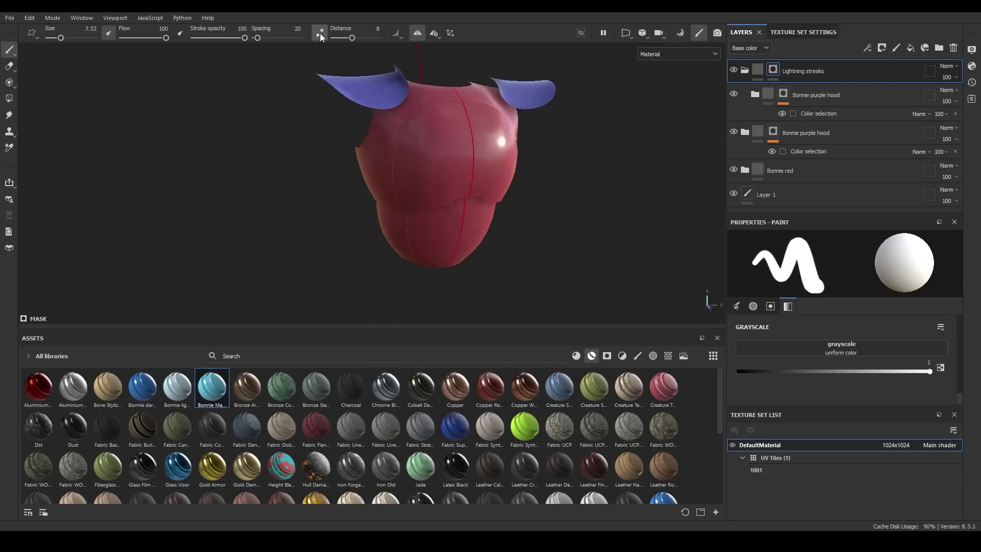
pyautogui.keyDown('alt'); pyautogui.moveTo(350, 149); pyautogui.dragTo(424, 197); pyautogui.keyUp('alt')
pyautogui.keyDown('alt'); pyautogui.moveTo(388, 153); pyautogui.dragTo(425, 116); pyautogui.keyUp('alt')
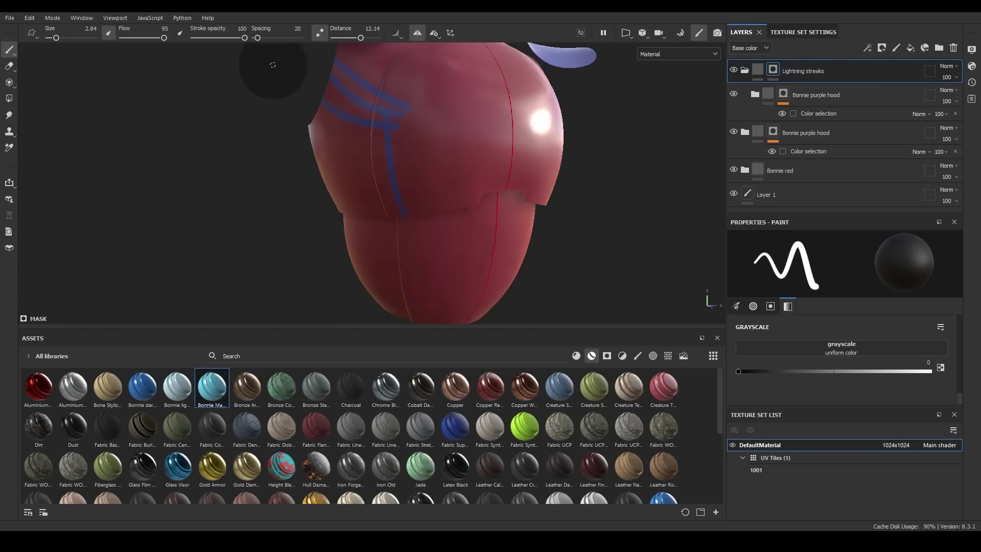
pyautogui.keyDown('alt'); pyautogui.moveTo(273, 65); pyautogui.dragTo(416, 110); pyautogui.keyUp('alt')
pyautogui.scroll(5, 400, 129)
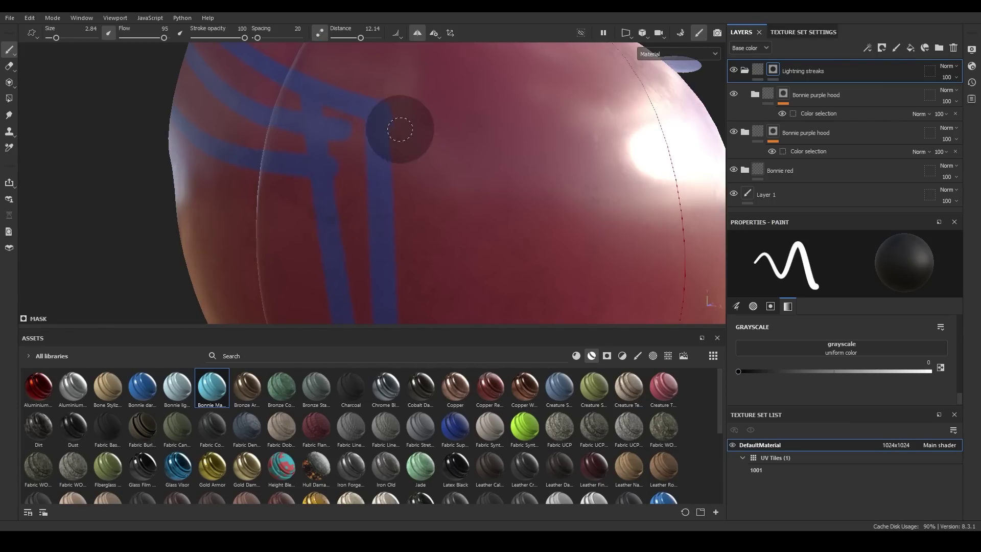
pyautogui.scroll(-5, 401, 129)
pyautogui.keyDown('alt'); pyautogui.moveTo(438, 190); pyautogui.dragTo(346, 98); pyautogui.keyUp('alt')
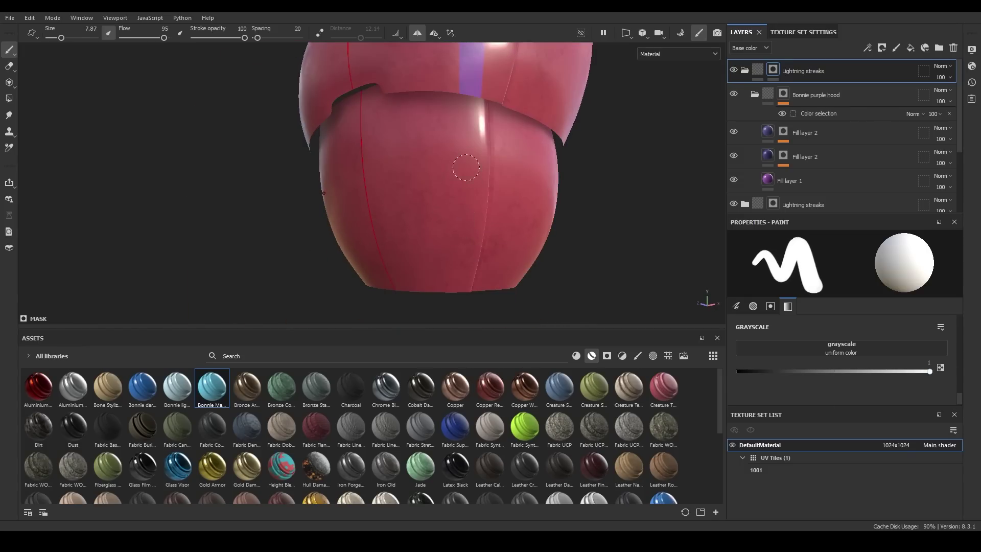
pyautogui.scroll(-5, 466, 168)
pyautogui.keyDown('alt'); pyautogui.moveTo(467, 168); pyautogui.dragTo(538, 192); pyautogui.keyUp('alt')
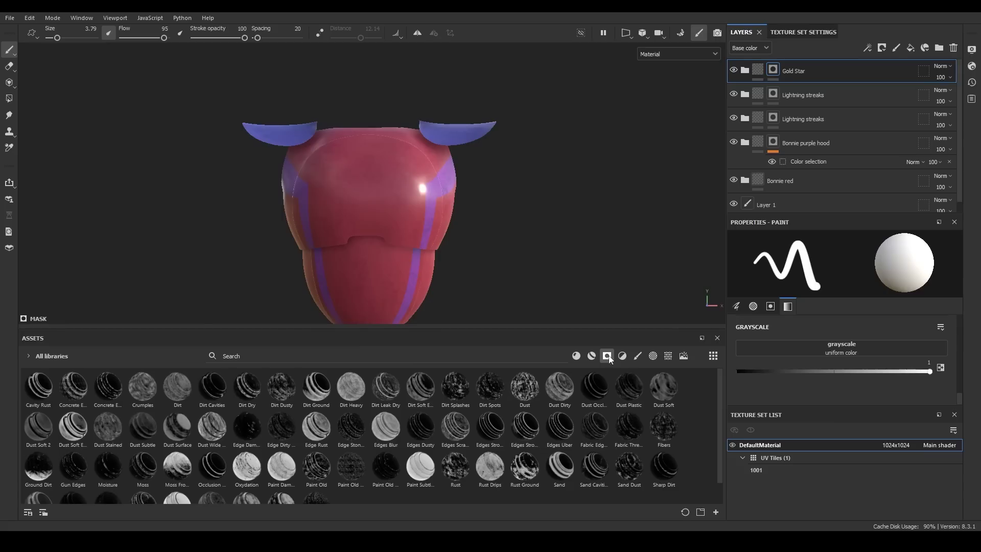
# - Search the stencils for 'star'
pyautogui.hotkey('ctrl', 'a')
pyautogui.write('star')
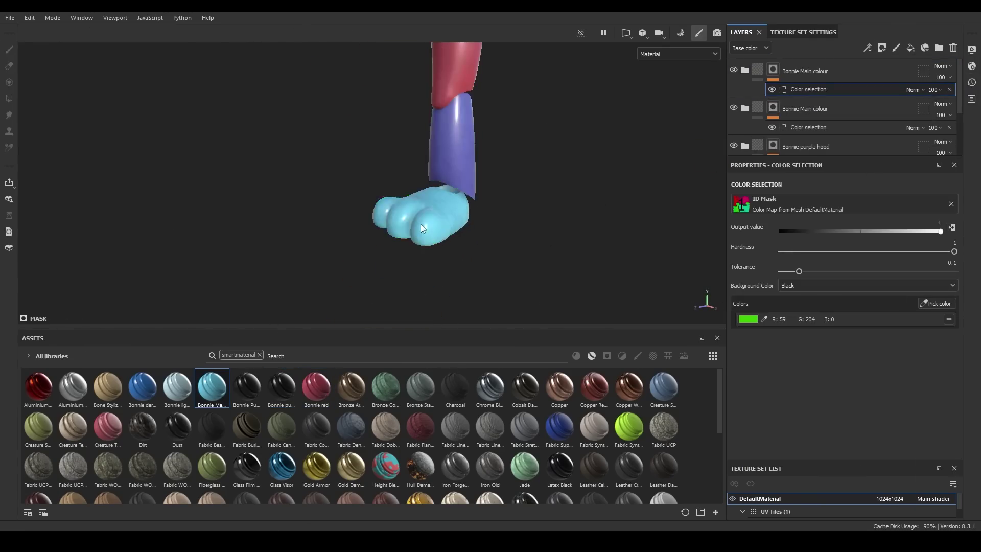
# - Mask the Bonnie Purple folder and paint zigzag streaks on both hip sides, erasing strays
pyautogui.click(882, 47)
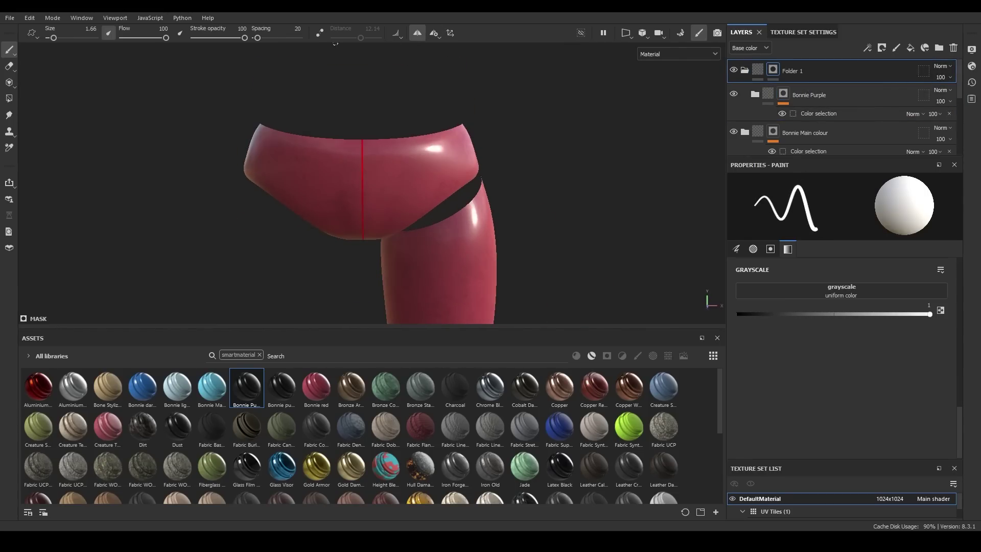
pyautogui.keyDown('alt'); pyautogui.moveTo(402, 188); pyautogui.dragTo(448, 222); pyautogui.keyUp('alt')
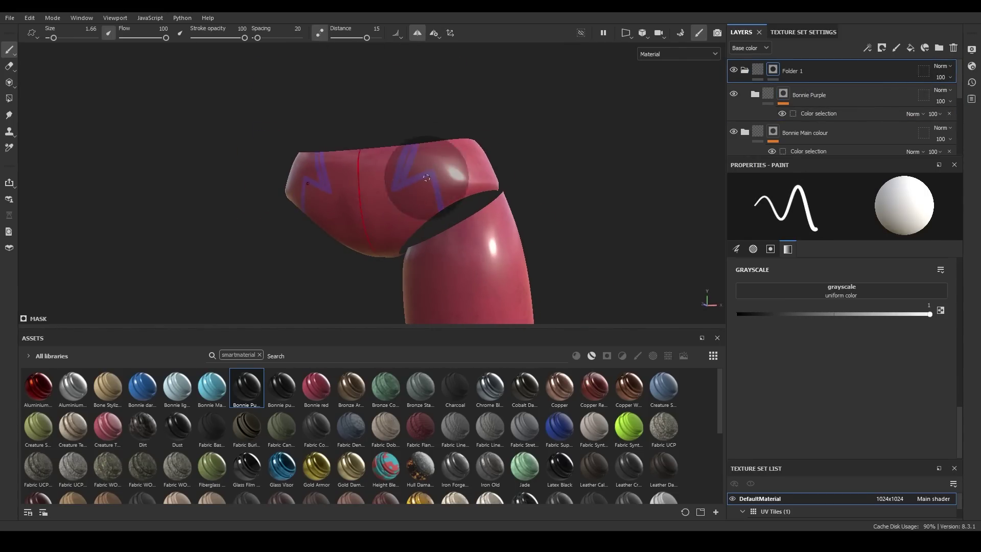
pyautogui.keyDown('alt'); pyautogui.moveTo(427, 178); pyautogui.dragTo(358, 153); pyautogui.keyUp('alt')
pyautogui.press('x')
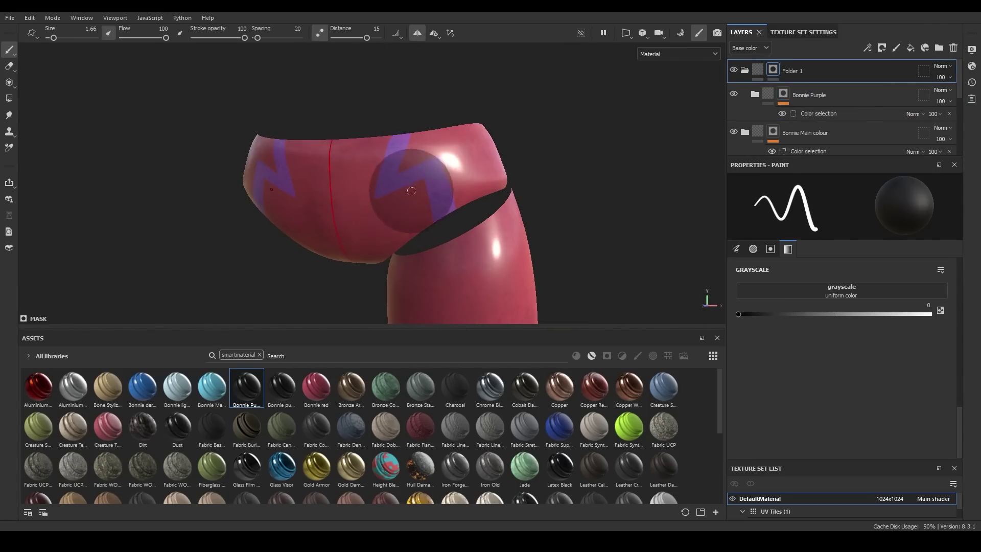
pyautogui.moveTo(411, 191)
pyautogui.keyDown('alt'); pyautogui.mouseDown()
pyautogui.moveTo(417, 99)
pyautogui.moveTo(131, 164)
pyautogui.mouseUp(); pyautogui.keyUp('alt')
pyautogui.press('x')
pyautogui.keyDown('alt'); pyautogui.moveTo(131, 165); pyautogui.dragTo(204, 128, button='right'); pyautogui.keyUp('alt')
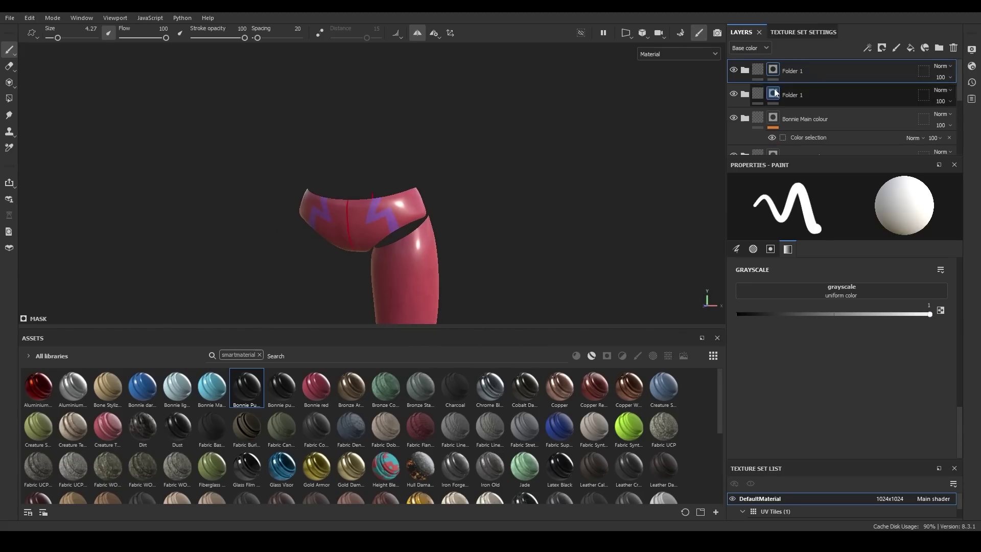
# - Check the streak folder's layers, view the hip from another angle, and collapse the folder
pyautogui.click(746, 70)
pyautogui.moveTo(412, 276)
pyautogui.keyDown('alt'); pyautogui.mouseDown()
pyautogui.moveTo(314, 103)
pyautogui.moveTo(361, 241)
pyautogui.mouseUp(); pyautogui.keyUp('alt')
pyautogui.press('x')
pyautogui.click(777, 70)
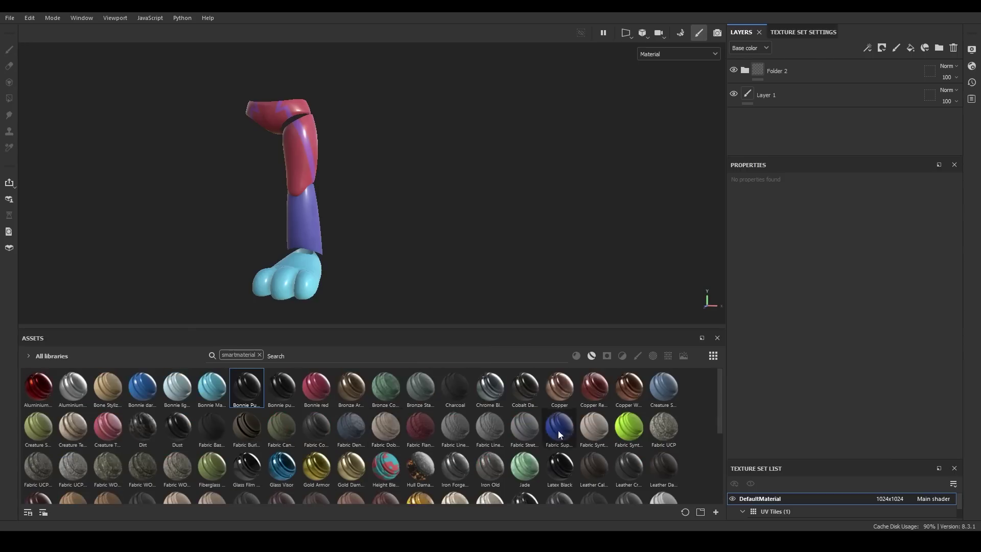
# - Try Plastic Dusty on the arm, undo it, and orbit the arm while it bakes
pyautogui.scroll(-5, 358, 434)
pyautogui.moveTo(39, 403); pyautogui.dragTo(798, 152)
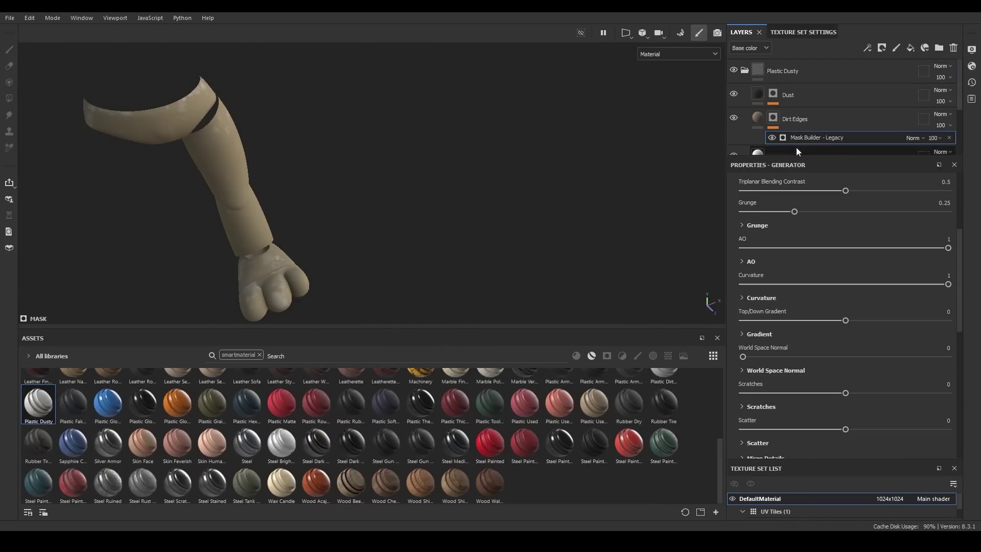
pyautogui.hotkey('ctrl', 'z')
pyautogui.hotkey('ctrl', 'z')
pyautogui.scroll(5, 301, 394)
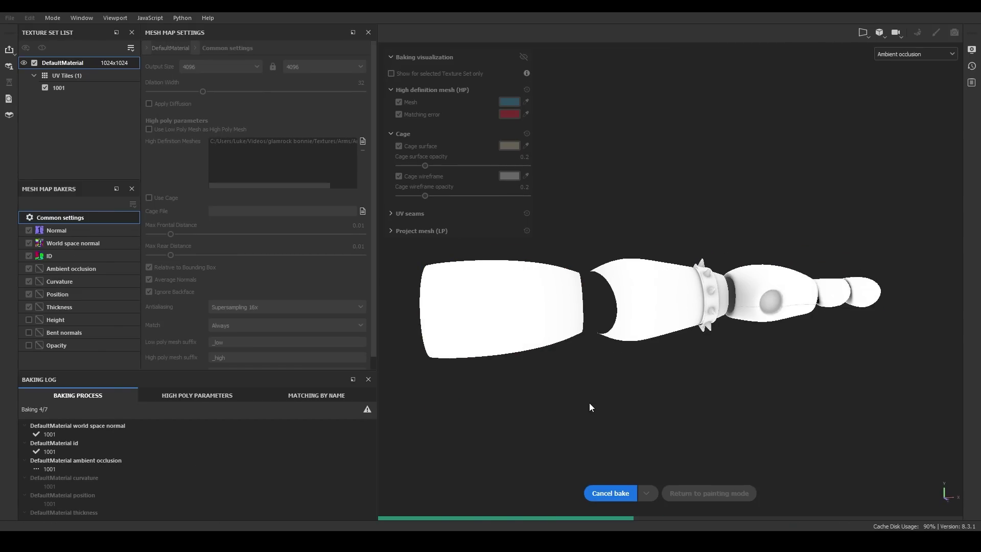
pyautogui.keyDown('alt'); pyautogui.moveTo(607, 396); pyautogui.dragTo(531, 338); pyautogui.keyUp('alt')
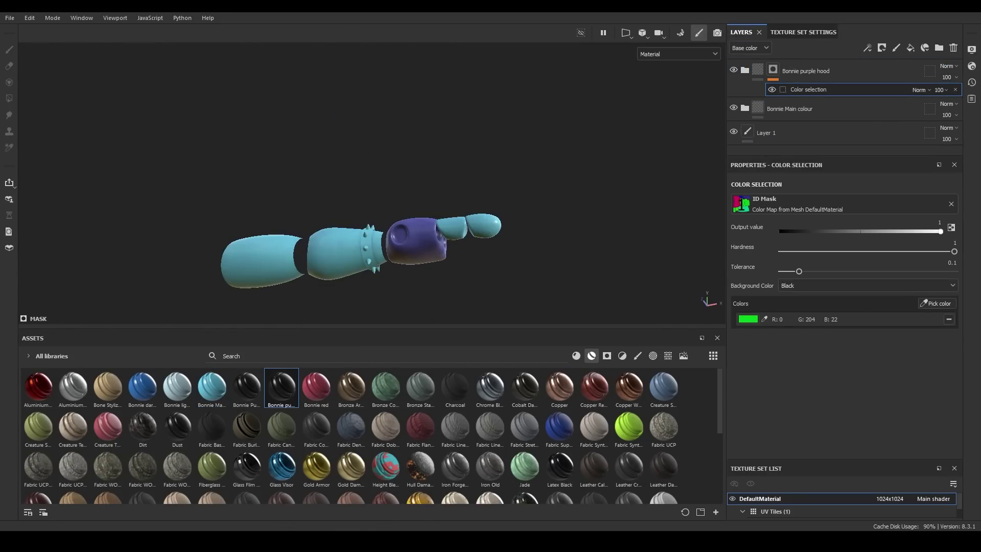
# - Apply the Steel Stained smart material to the arm for the cuff spikes
pyautogui.scroll(-4, 205, 434)
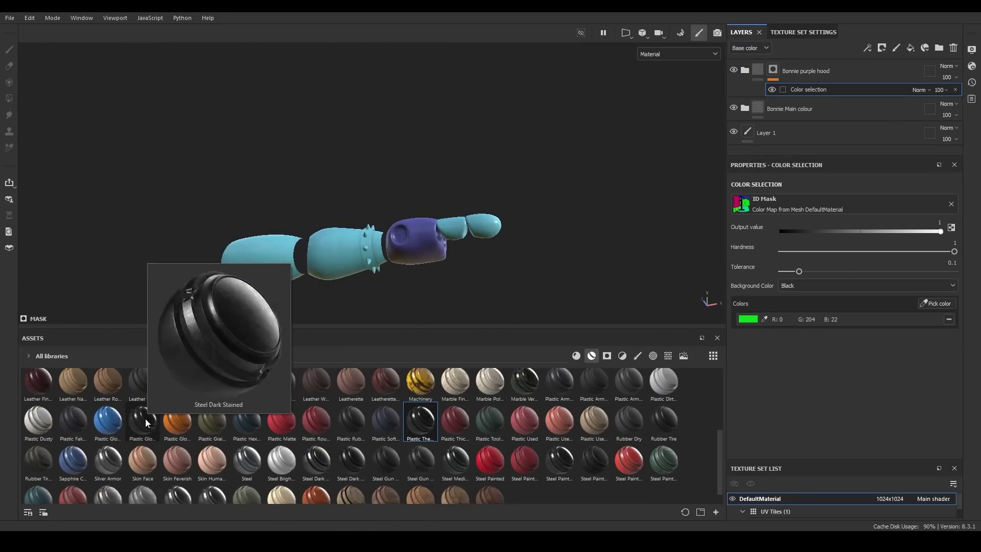
pyautogui.moveTo(211, 483); pyautogui.dragTo(371, 311)
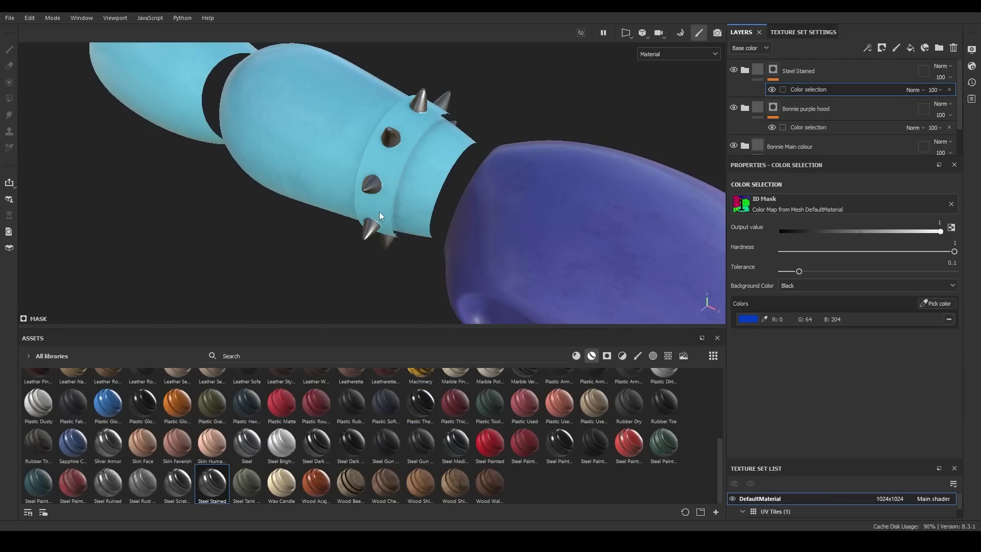